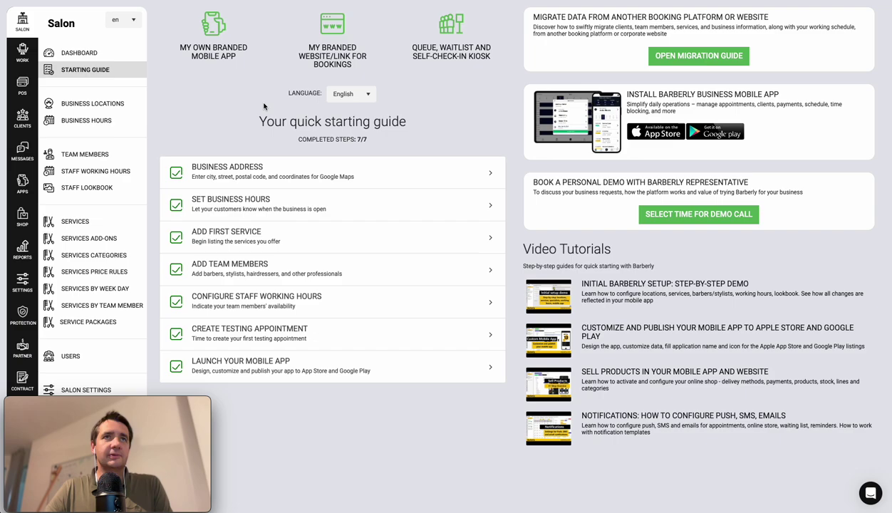
- Open the branded mobile app editor and switch the left sidebar to the Apps section
{"action": "left_click", "coordinate": [213, 30]}
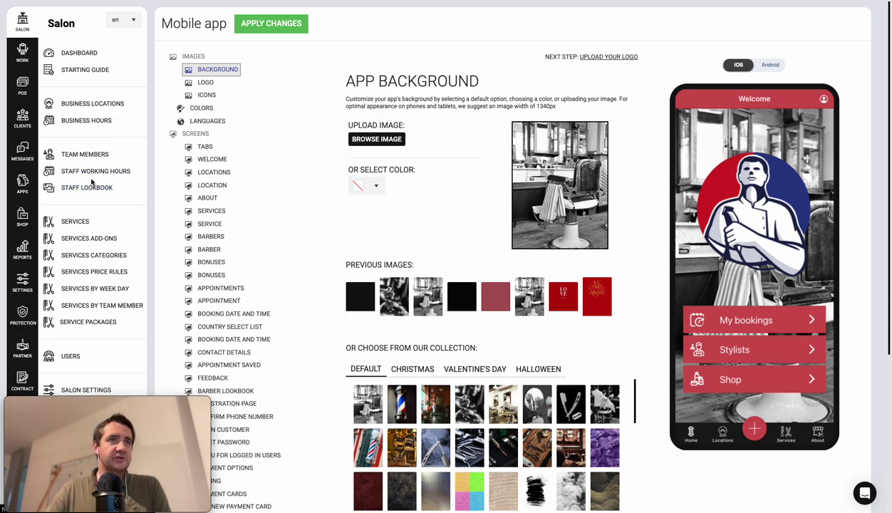
{"action": "left_click", "coordinate": [23, 189]}
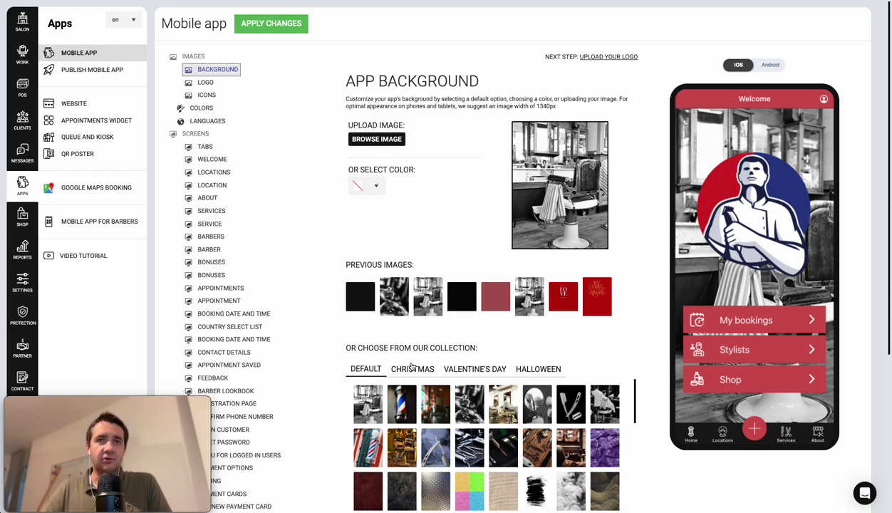
- Set the barber-pole photo as background, briefly apply a near-black colour, then restore the photo
{"action": "scroll", "coordinate": [398, 403], "scroll_direction": "down", "scroll_amount": 1}
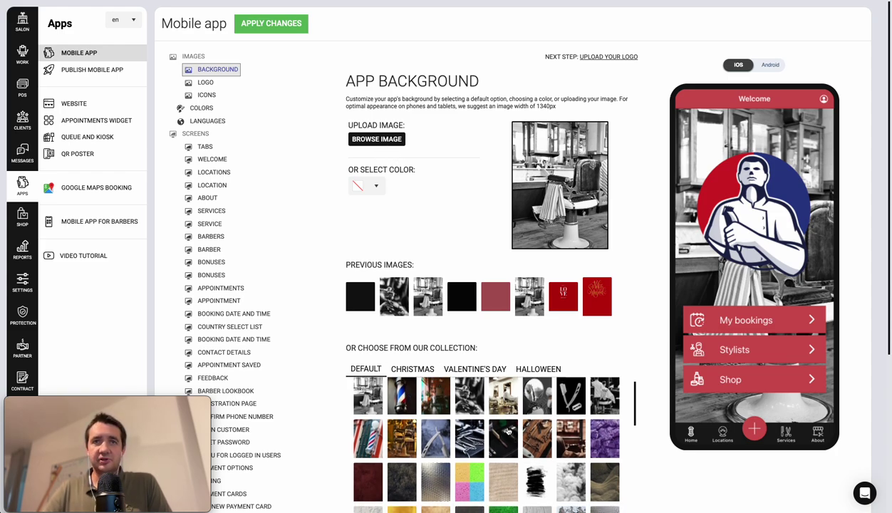
{"action": "scroll", "coordinate": [499, 432], "scroll_direction": "up", "scroll_amount": 1}
{"action": "left_click", "coordinate": [394, 403]}
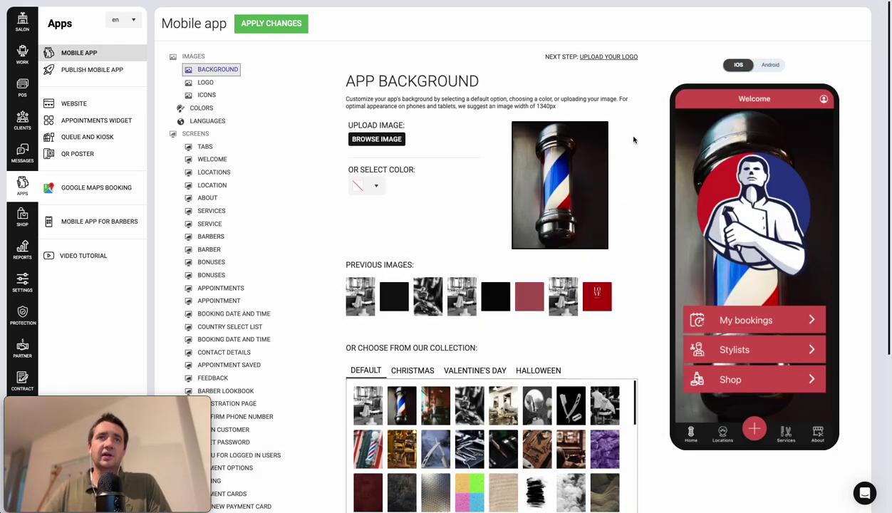
{"action": "left_click", "coordinate": [378, 187]}
{"action": "left_click_drag", "start_coordinate": [385, 313], "coordinate": [370, 313]}
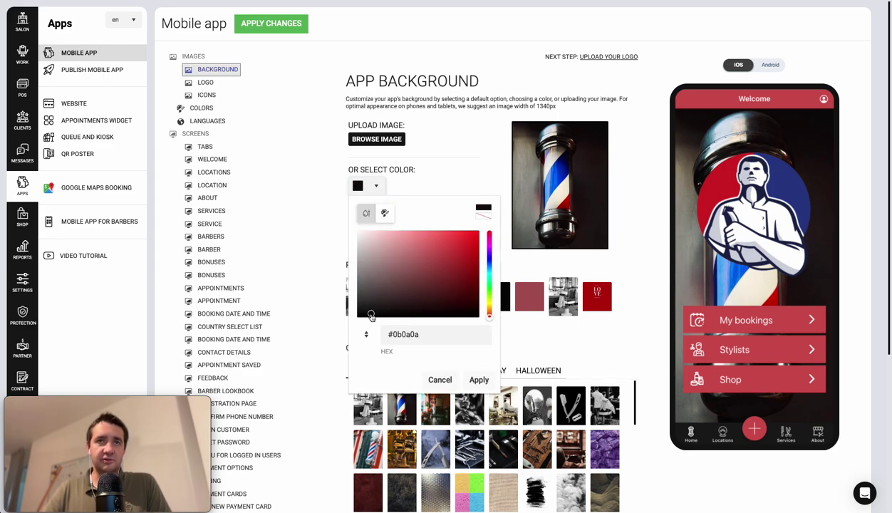
{"action": "left_click", "coordinate": [477, 382]}
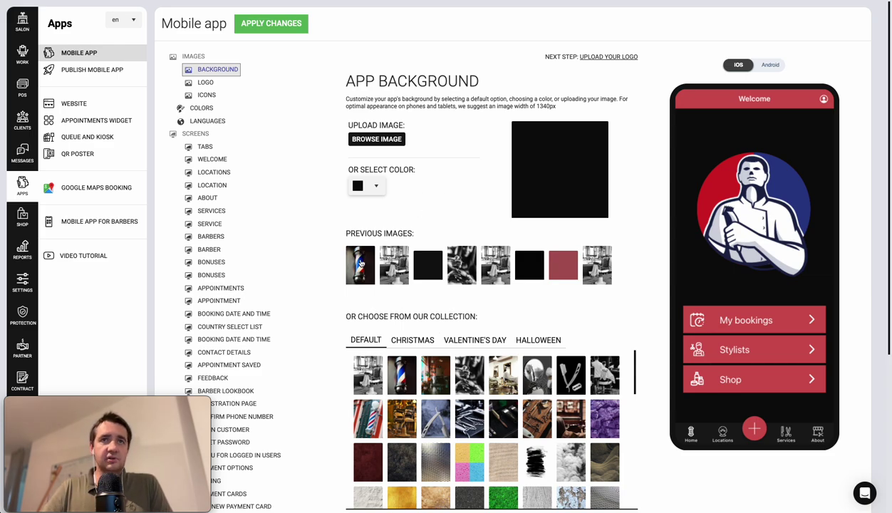
{"action": "left_click", "coordinate": [361, 264]}
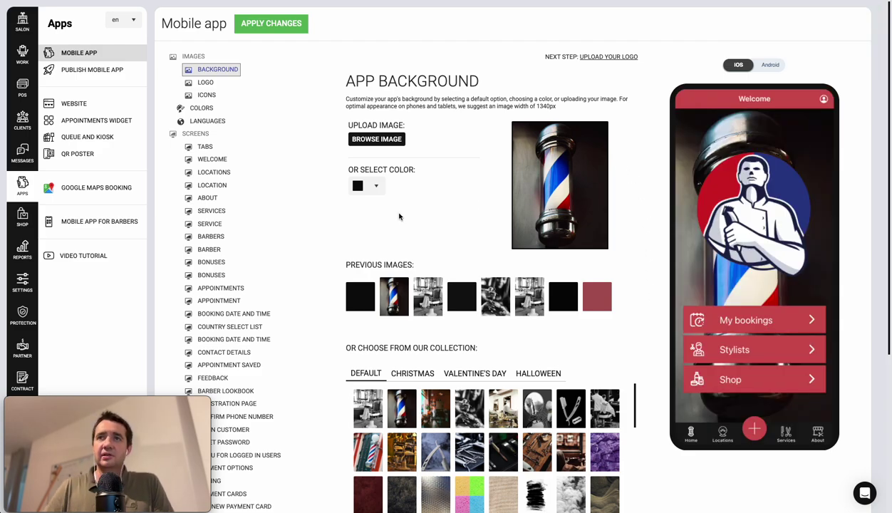
- Try the yellow curly-haired character and Hide Logo, ending with the Professional Services Barber Shop badge as logo
{"action": "left_click", "coordinate": [204, 86]}
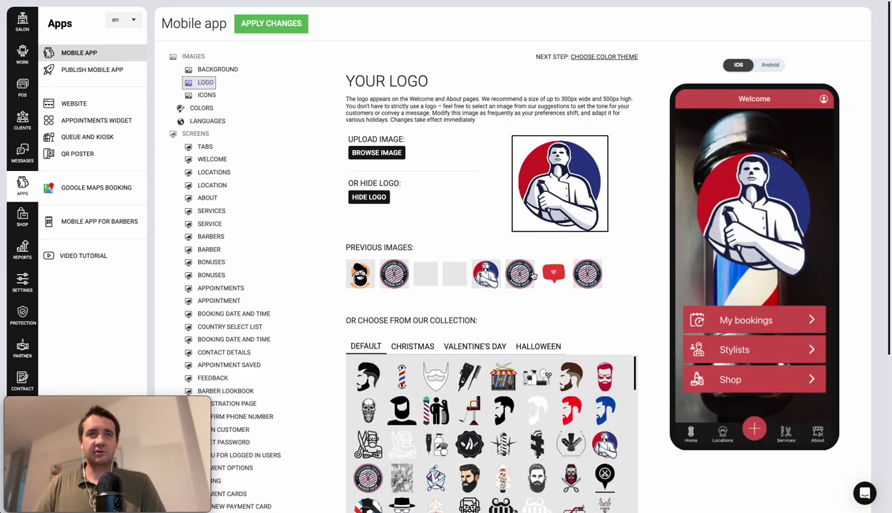
{"action": "scroll", "coordinate": [442, 435], "scroll_direction": "down", "scroll_amount": 2}
{"action": "scroll", "coordinate": [443, 435], "scroll_direction": "up", "scroll_amount": 2}
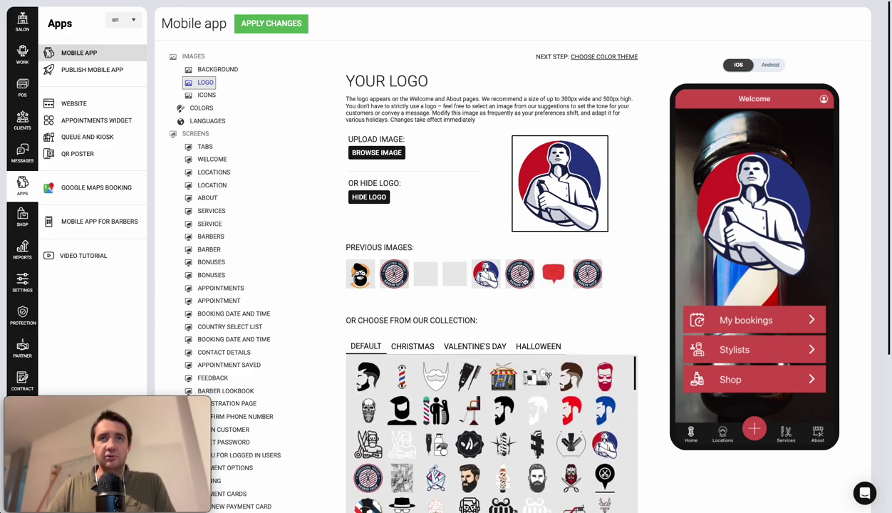
{"action": "left_click", "coordinate": [515, 275]}
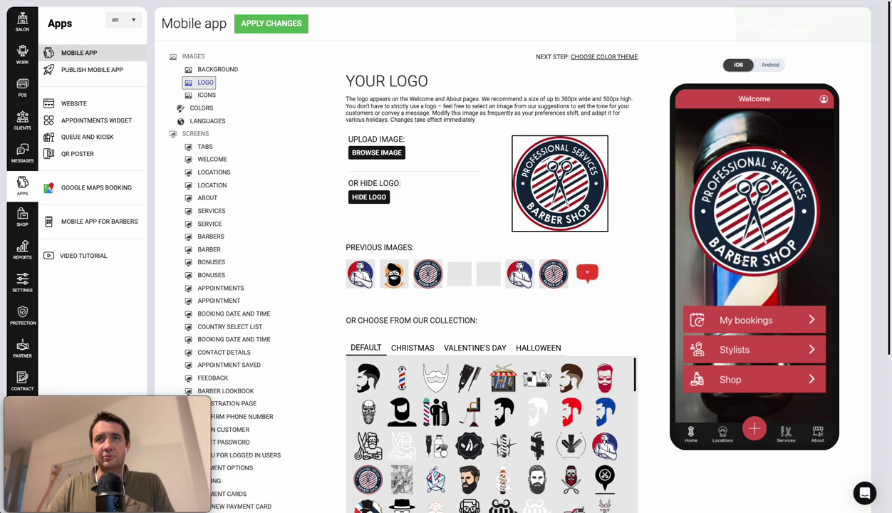
{"action": "scroll", "coordinate": [503, 423], "scroll_direction": "down", "scroll_amount": 4}
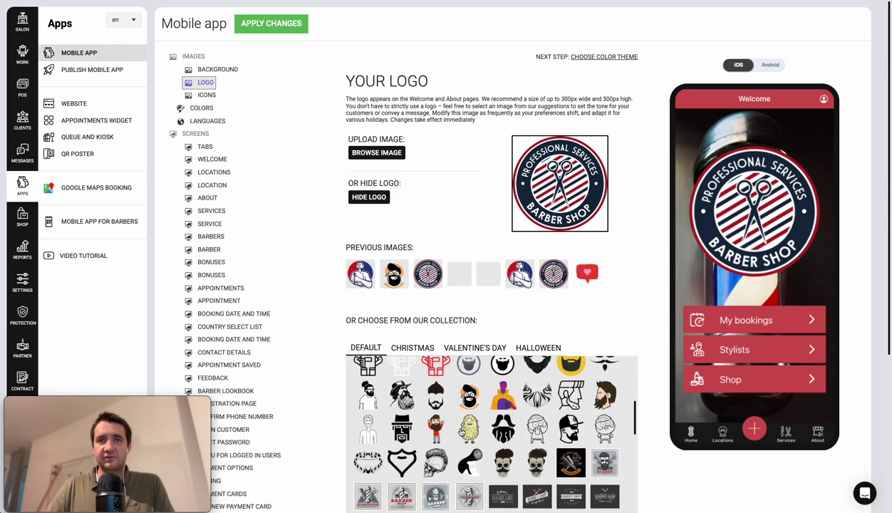
{"action": "left_click", "coordinate": [469, 428]}
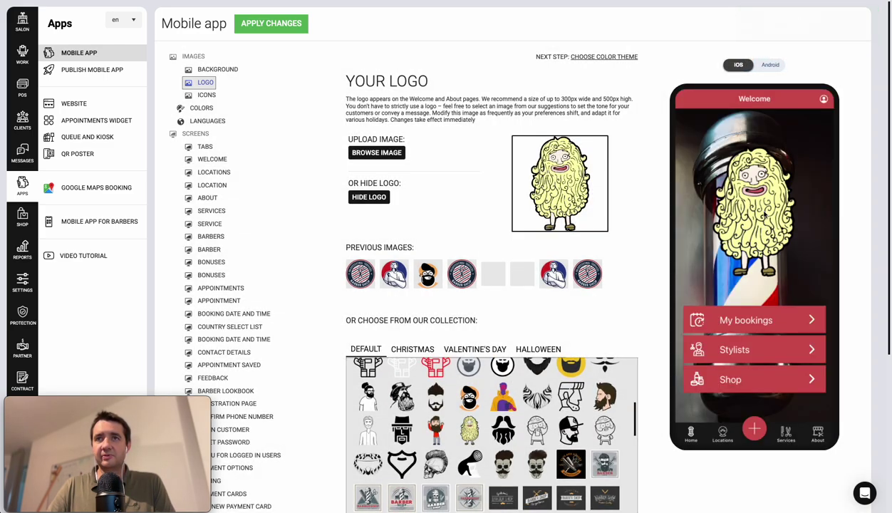
{"action": "scroll", "coordinate": [451, 427], "scroll_direction": "up", "scroll_amount": 5}
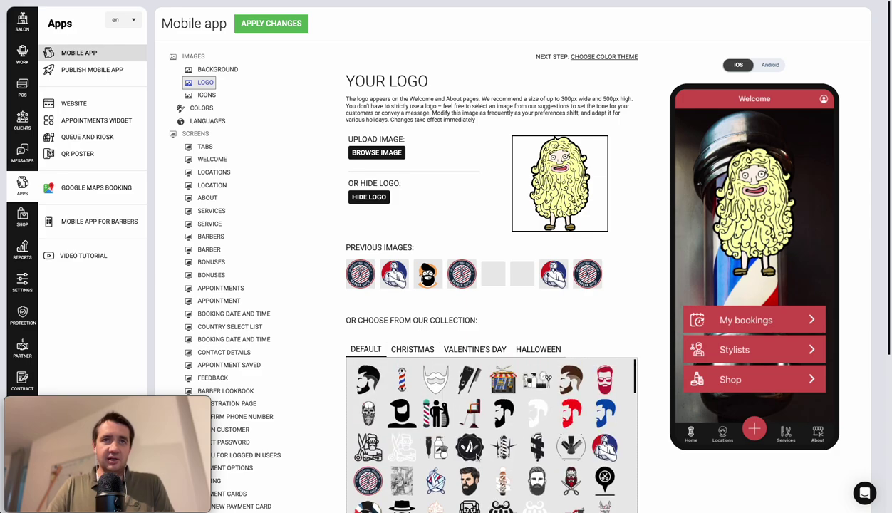
{"action": "left_click", "coordinate": [573, 271]}
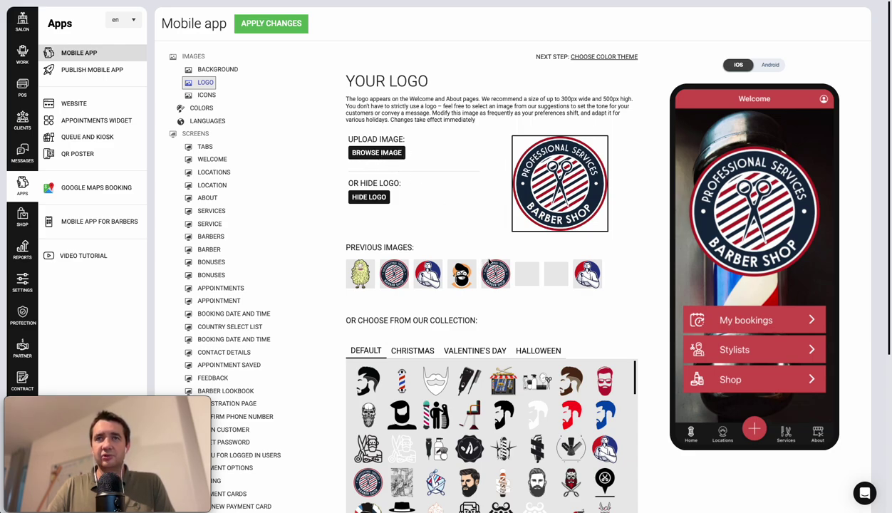
{"action": "left_click", "coordinate": [370, 199]}
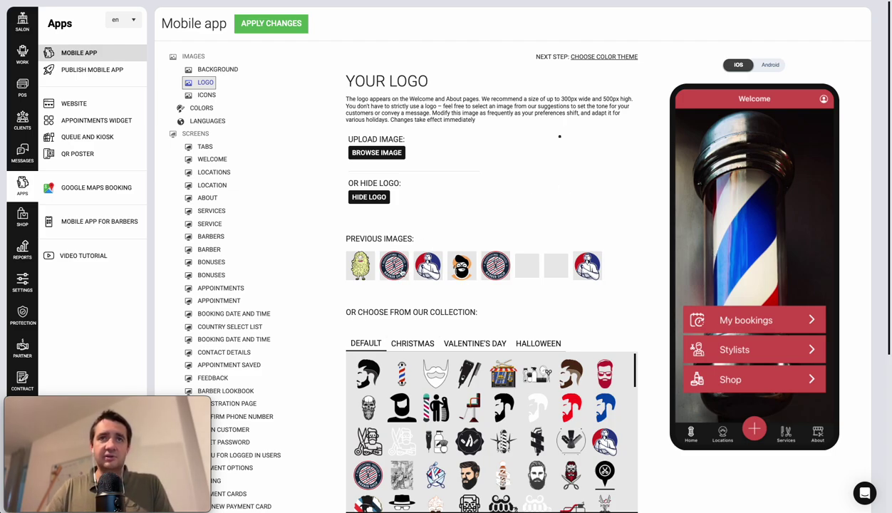
{"action": "left_click", "coordinate": [394, 266]}
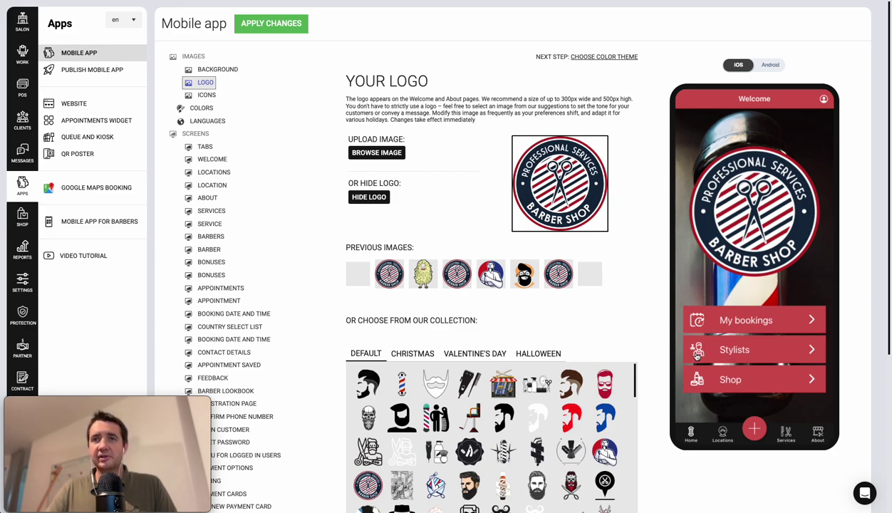
- Replace the Team Members icon with the ninth alternative stylist figure
{"action": "left_click", "coordinate": [207, 95]}
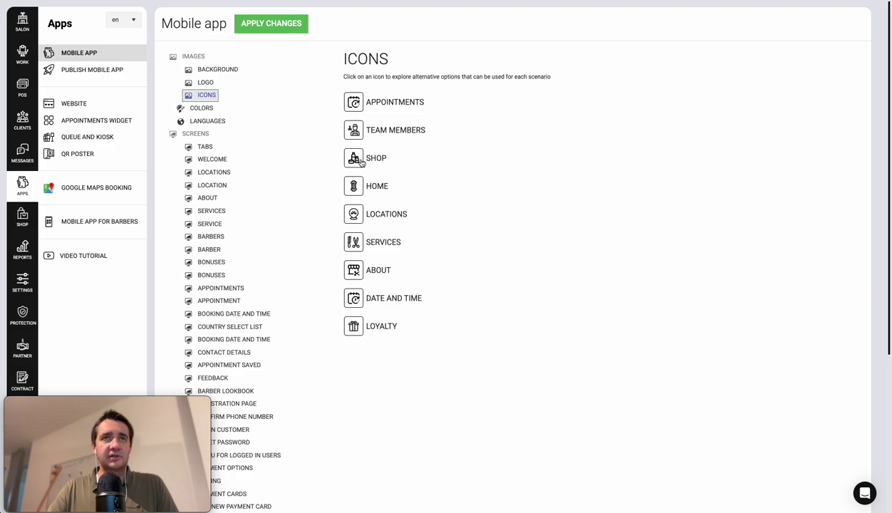
{"action": "left_click", "coordinate": [354, 131]}
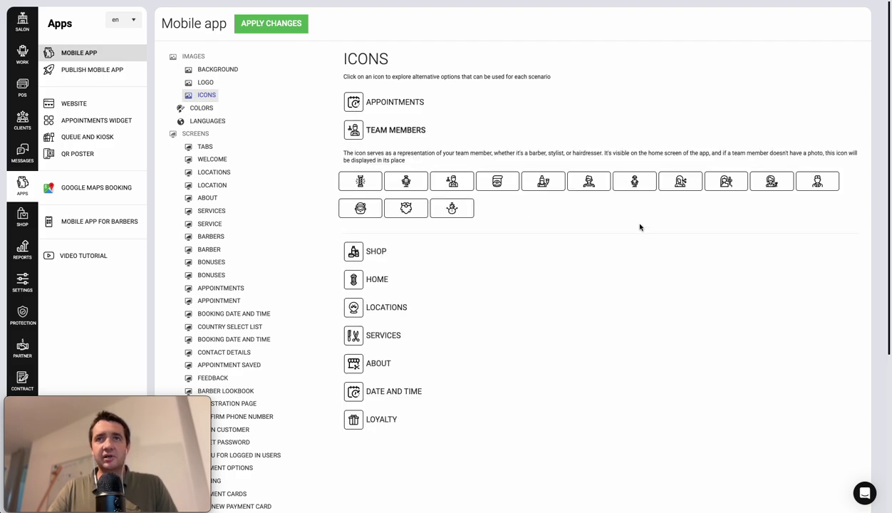
{"action": "left_click", "coordinate": [679, 181]}
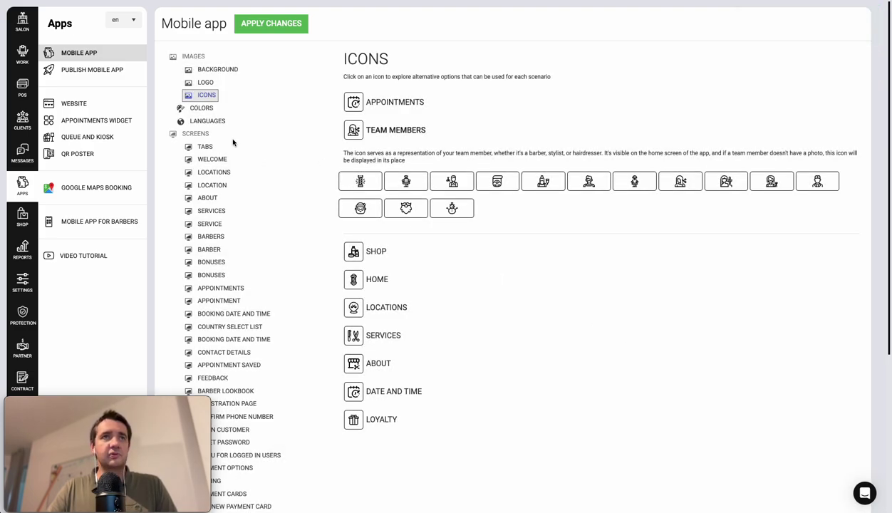
{"action": "left_click", "coordinate": [205, 84]}
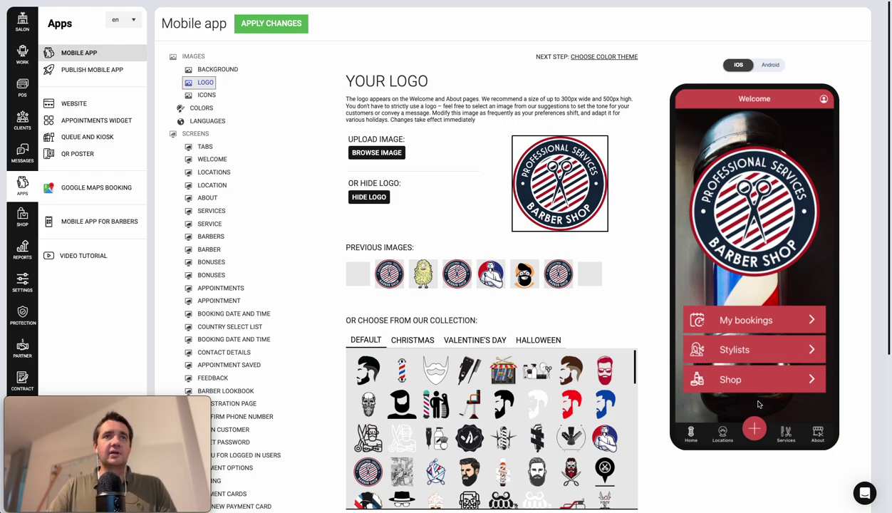
- Try the black-and-white and dark green themes, opening the primary colour picker without changing it
{"action": "left_click", "coordinate": [194, 111]}
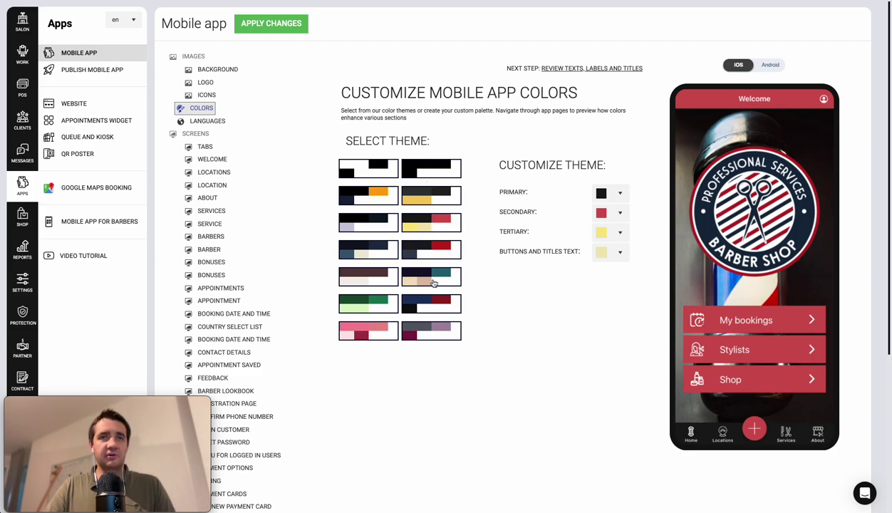
{"action": "left_click", "coordinate": [416, 174]}
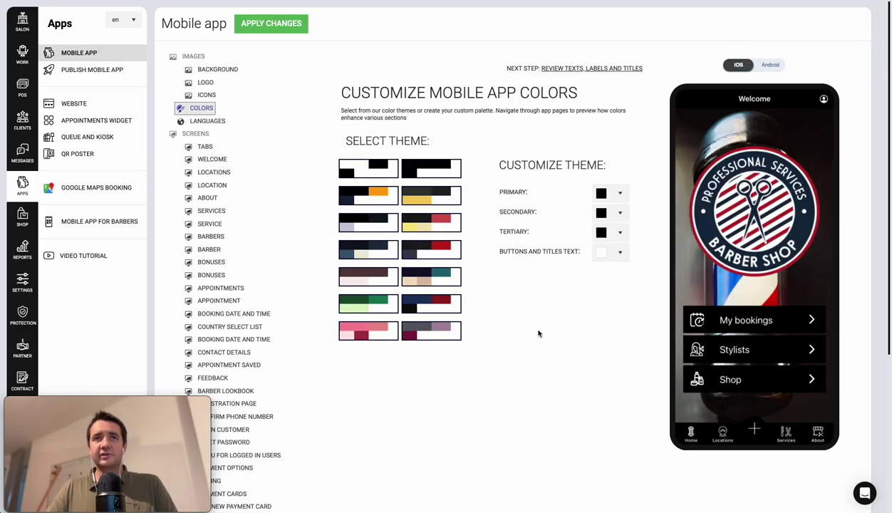
{"action": "left_click", "coordinate": [345, 305]}
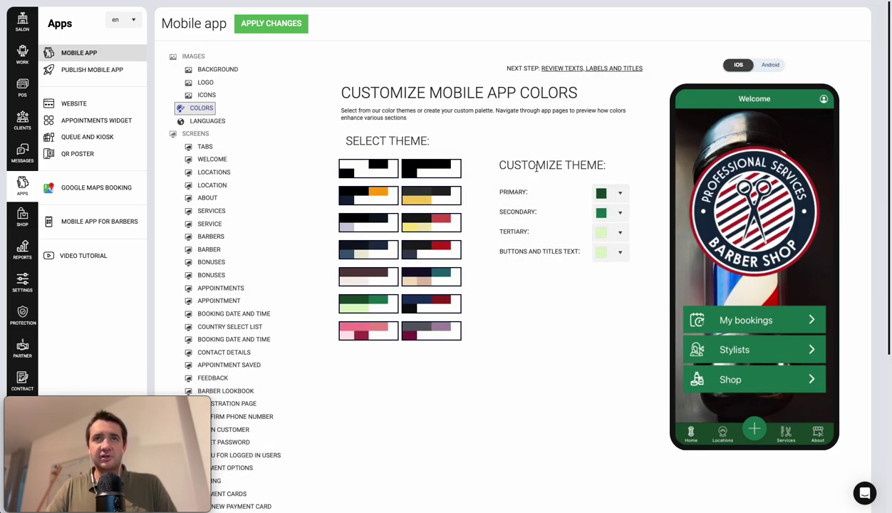
{"action": "left_click", "coordinate": [601, 194]}
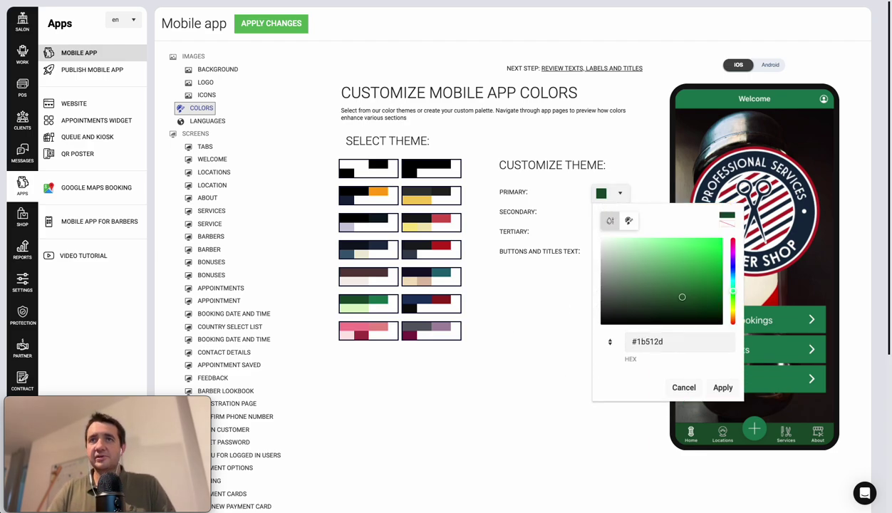
{"action": "left_click", "coordinate": [513, 388]}
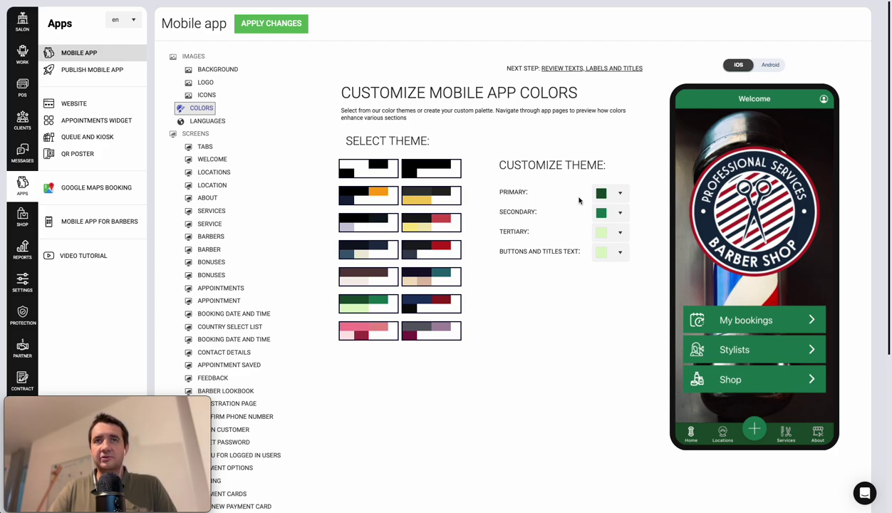
- Preview the barbers list, a barber's details and the Women services, then apply the black-and-white theme
{"action": "left_click", "coordinate": [752, 353]}
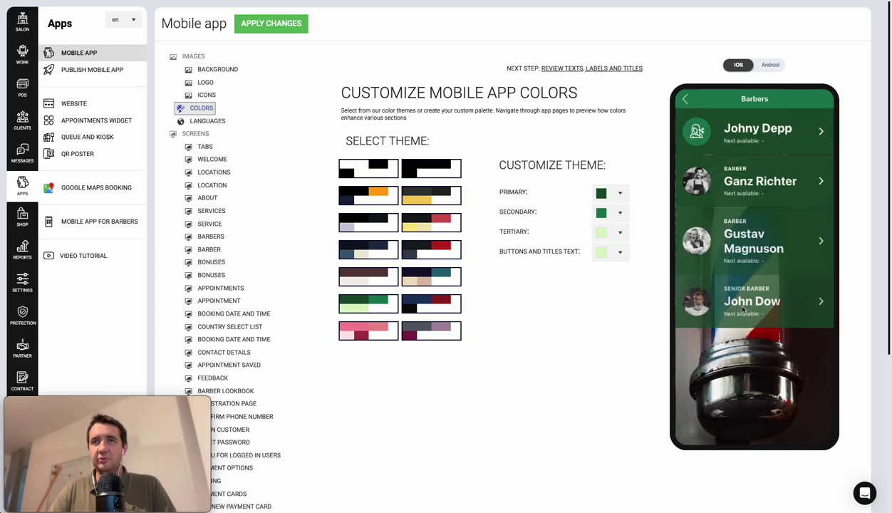
{"action": "left_click", "coordinate": [717, 173]}
{"action": "left_click", "coordinate": [677, 102]}
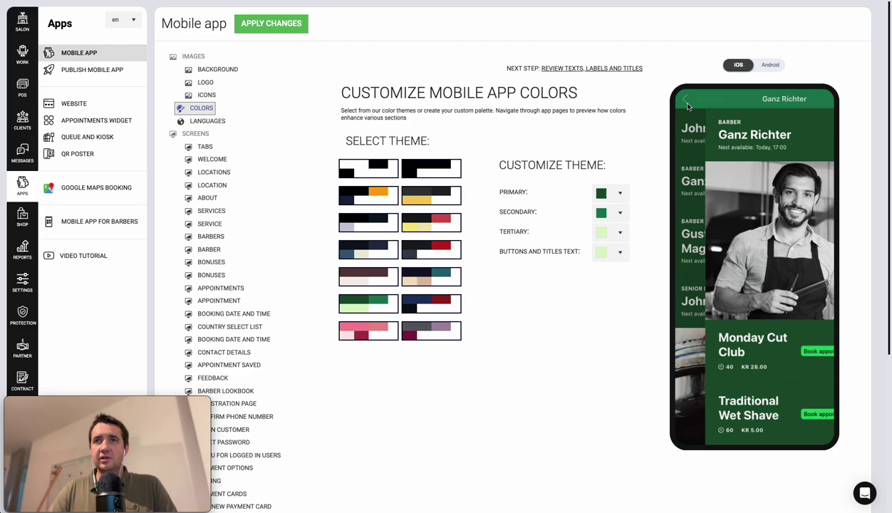
{"action": "left_click", "coordinate": [675, 102]}
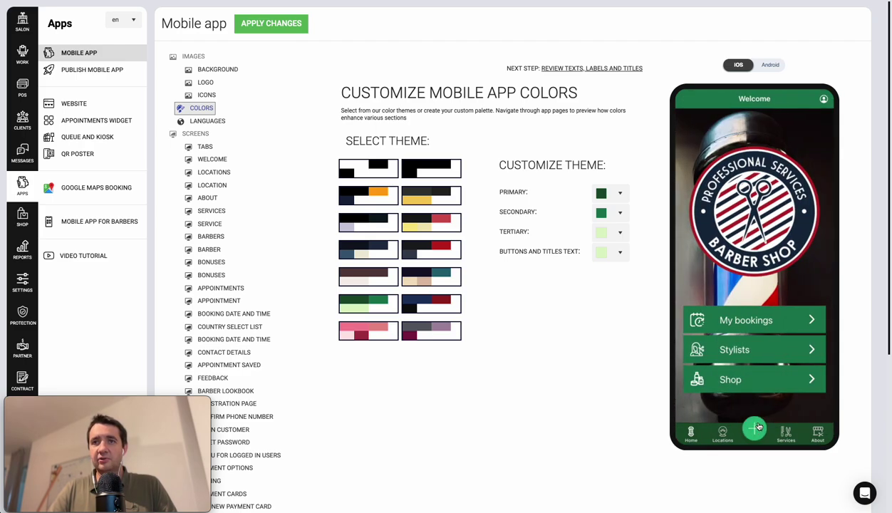
{"action": "left_click", "coordinate": [786, 432]}
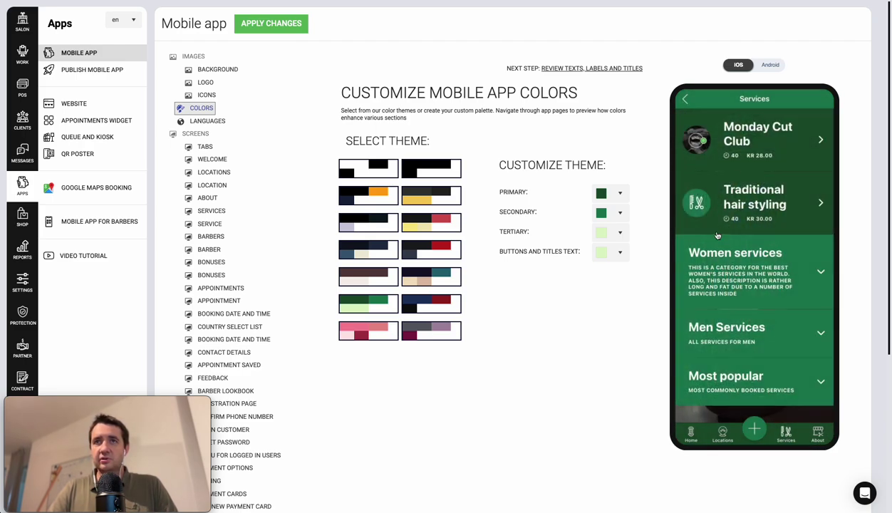
{"action": "left_click", "coordinate": [798, 261]}
{"action": "left_click", "coordinate": [719, 263]}
{"action": "left_click", "coordinate": [686, 101]}
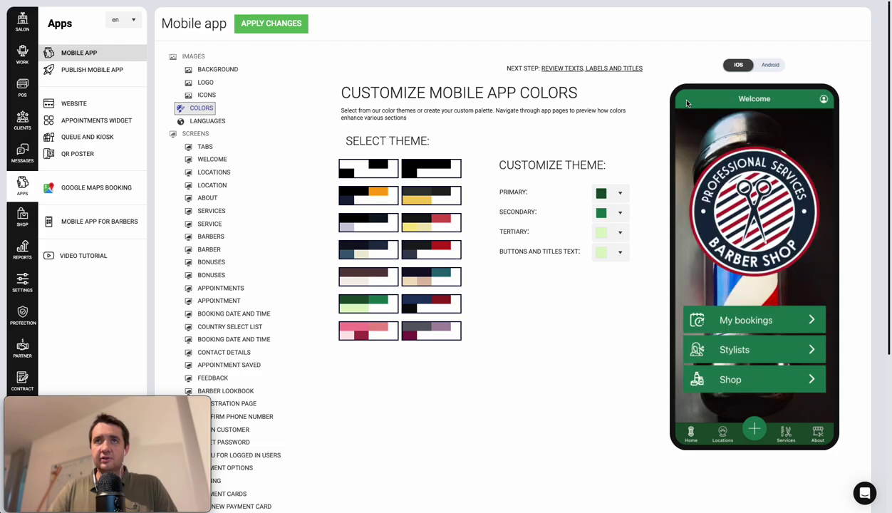
{"action": "left_click", "coordinate": [417, 176]}
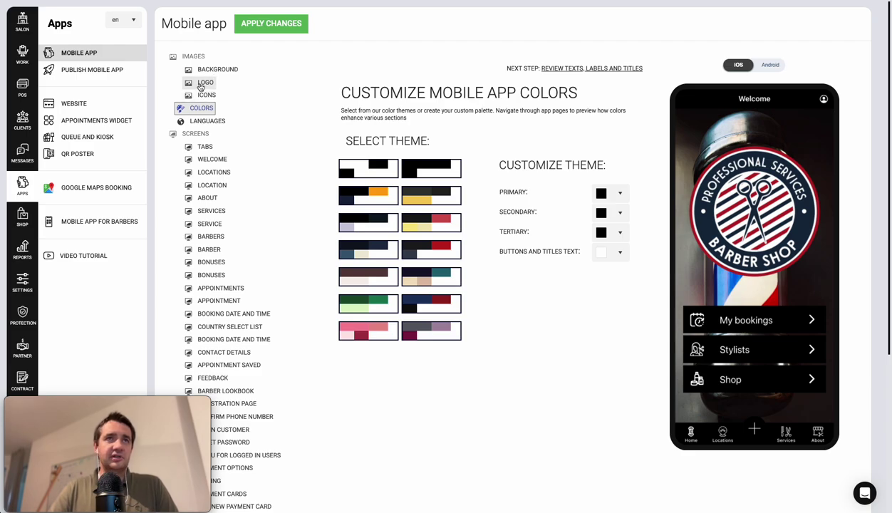
- Open the background settings, now solid black, and preview the Locations screen before returning
{"action": "left_click", "coordinate": [211, 73]}
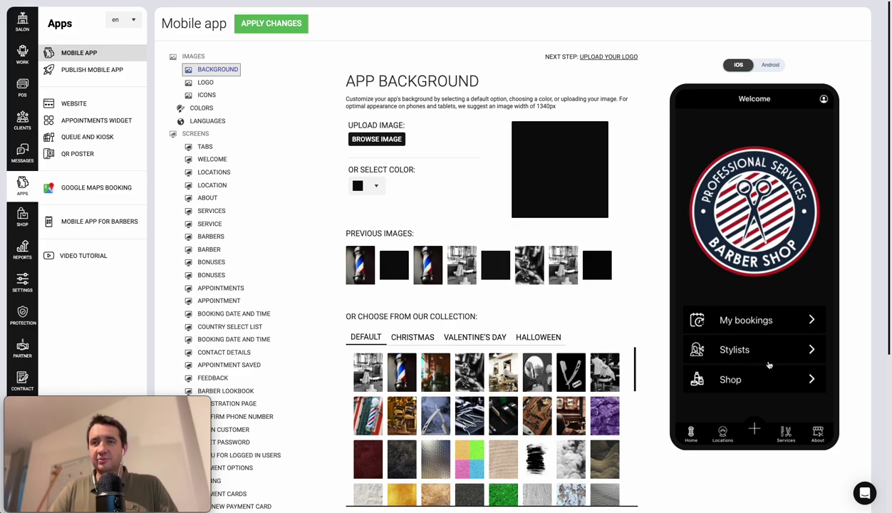
{"action": "left_click", "coordinate": [734, 435]}
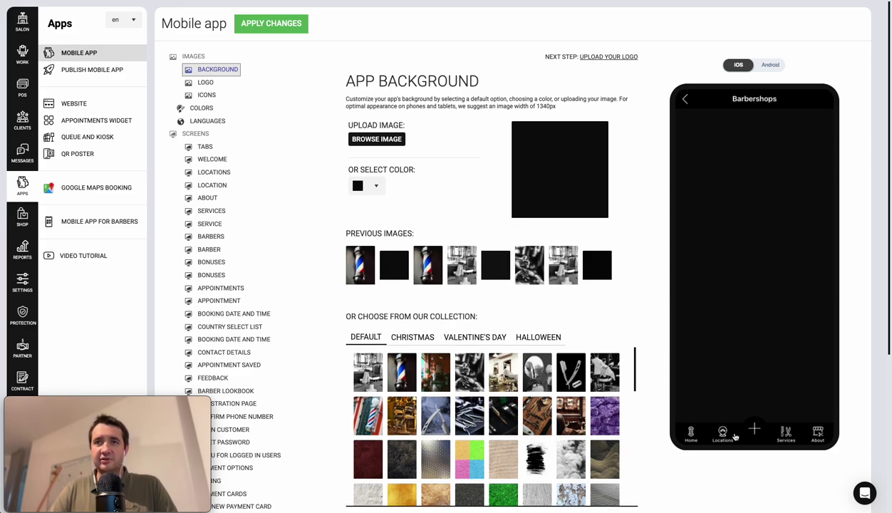
{"action": "left_click", "coordinate": [685, 98]}
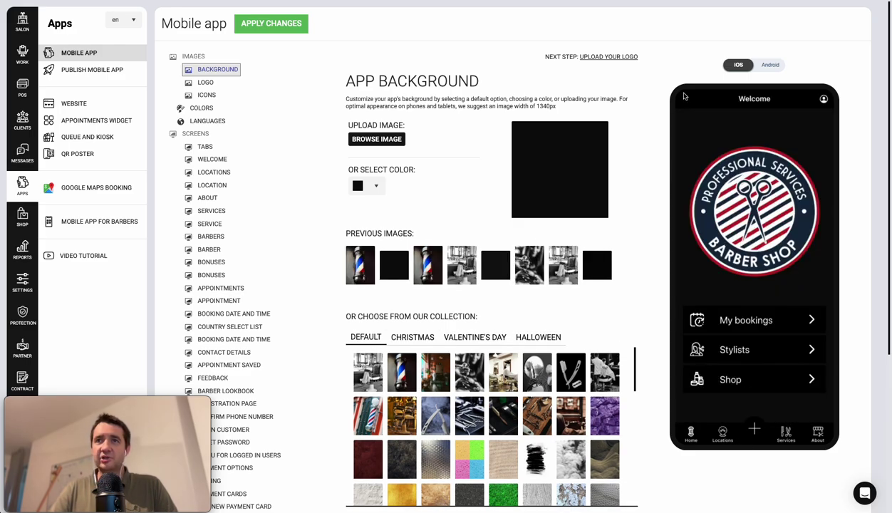
- Add German and Spanish alongside English as app languages and save them
{"action": "left_click", "coordinate": [201, 122]}
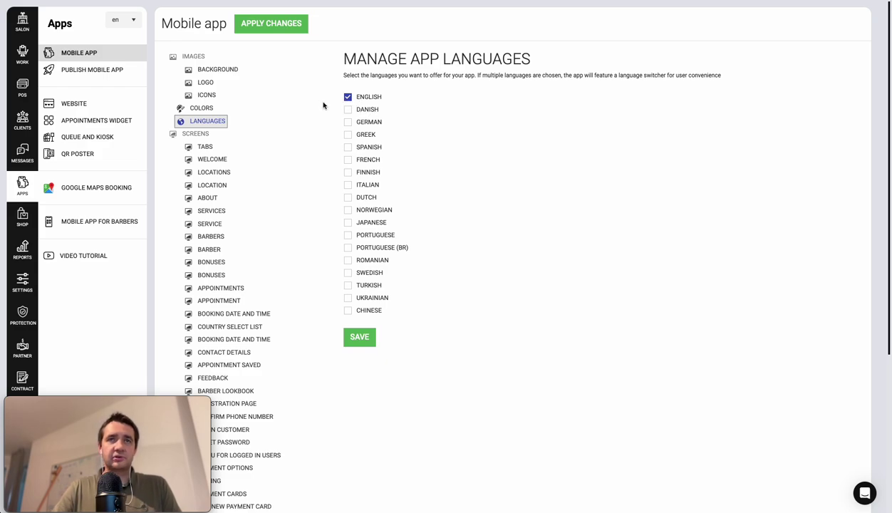
{"action": "left_click", "coordinate": [366, 121]}
{"action": "left_click", "coordinate": [358, 146]}
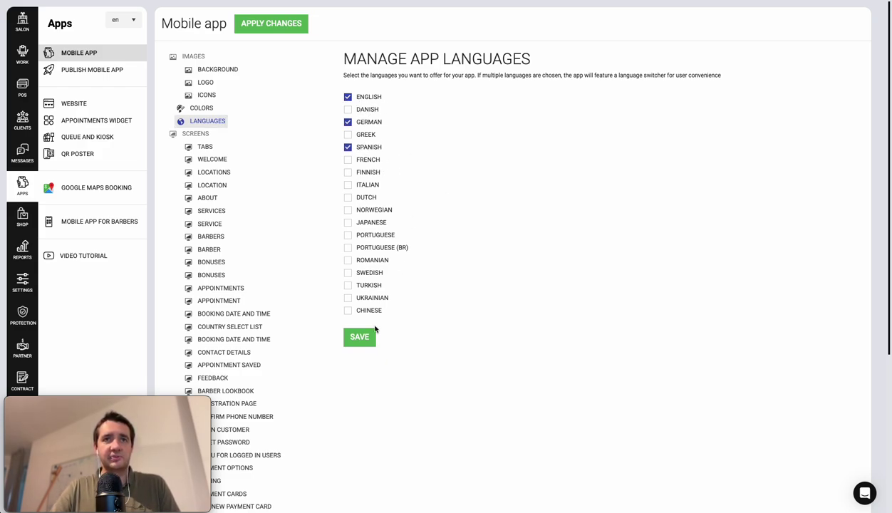
{"action": "left_click", "coordinate": [362, 338]}
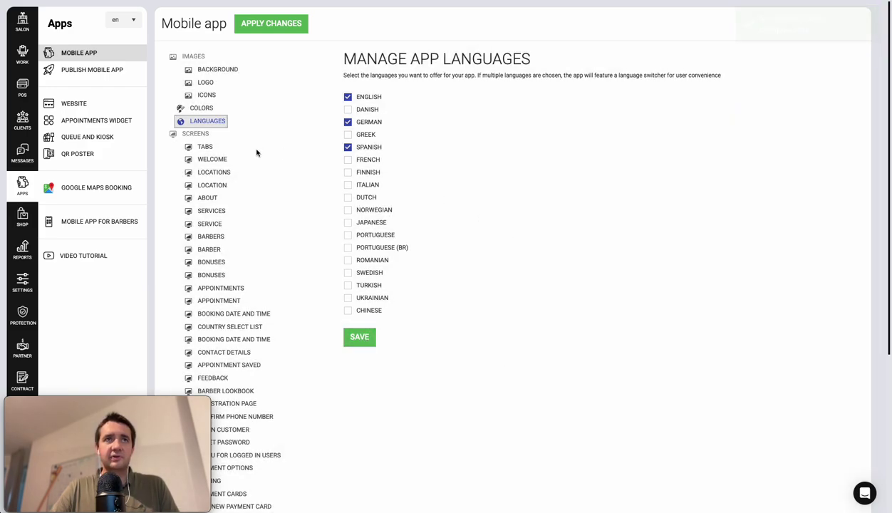
{"action": "left_click", "coordinate": [204, 108]}
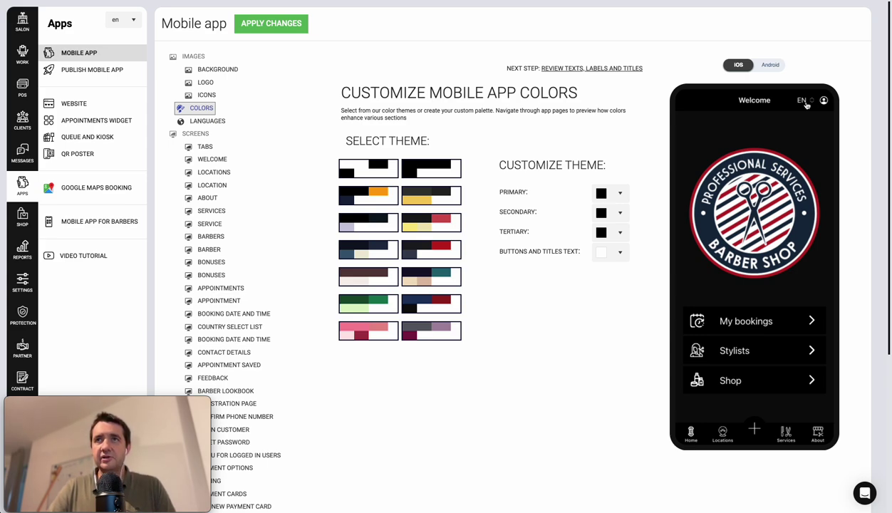
{"action": "left_click", "coordinate": [812, 104]}
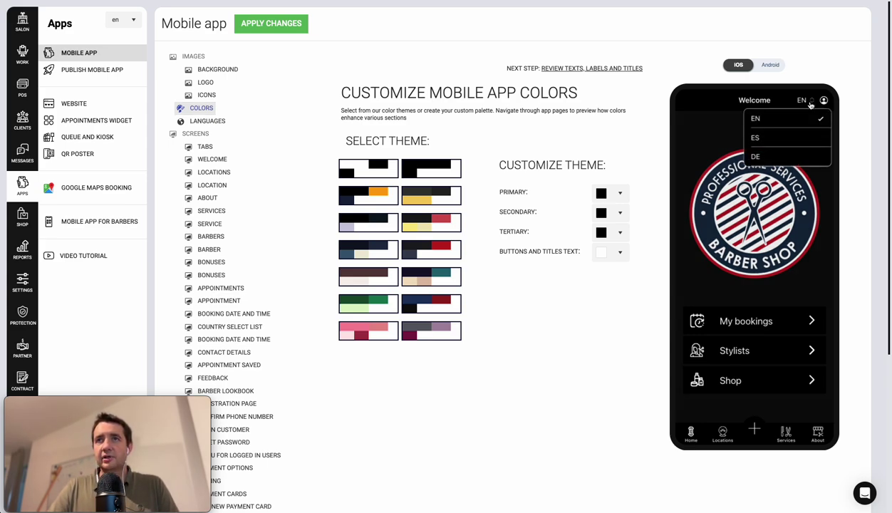
{"action": "left_click", "coordinate": [788, 141]}
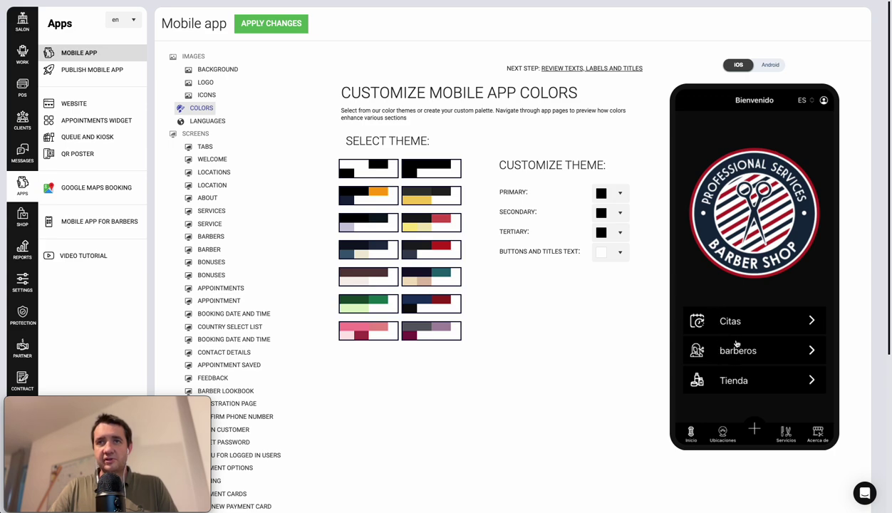
{"action": "left_click", "coordinate": [807, 105]}
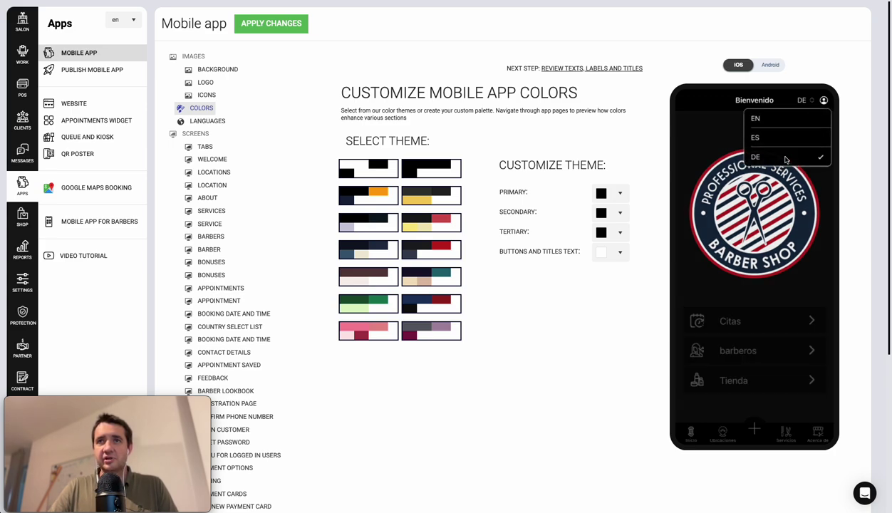
{"action": "left_click", "coordinate": [769, 155]}
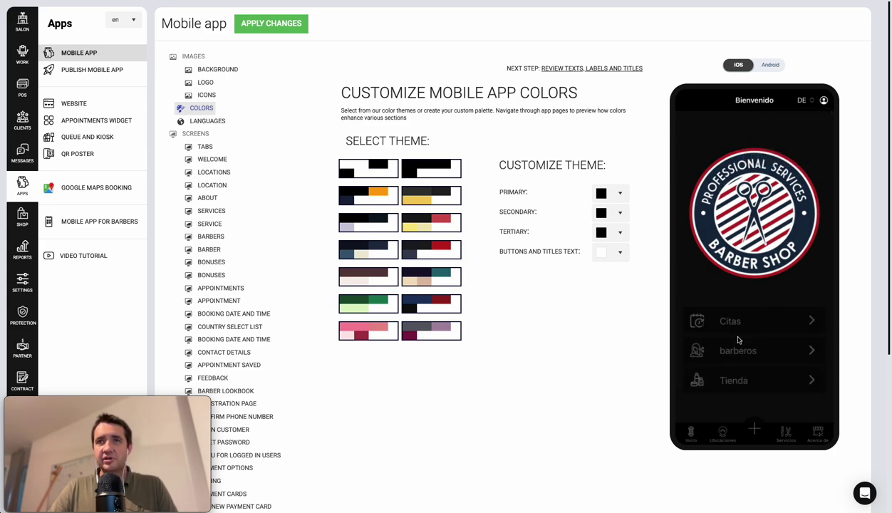
{"action": "left_click", "coordinate": [803, 105]}
{"action": "left_click", "coordinate": [763, 118]}
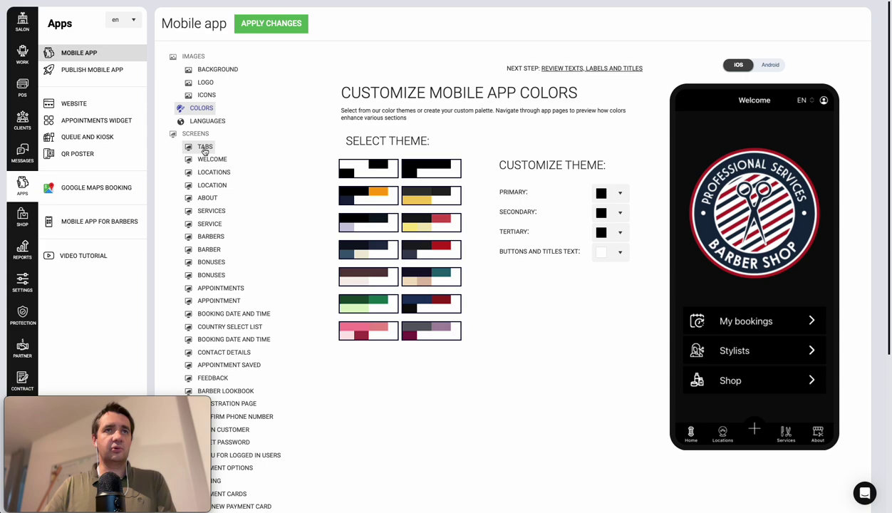
- Change the welcome screen's My bookings button text to Appointments
{"action": "left_click", "coordinate": [209, 162]}
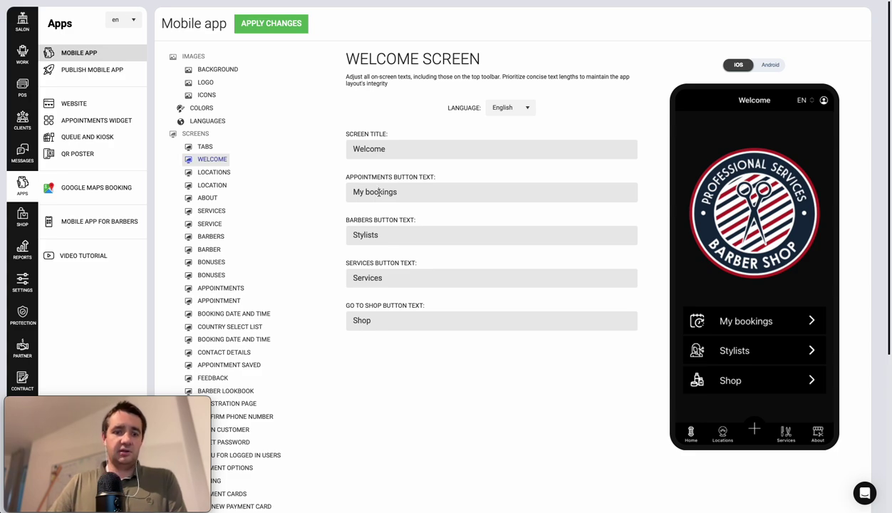
{"action": "left_click_drag", "start_coordinate": [407, 192], "coordinate": [328, 189]}
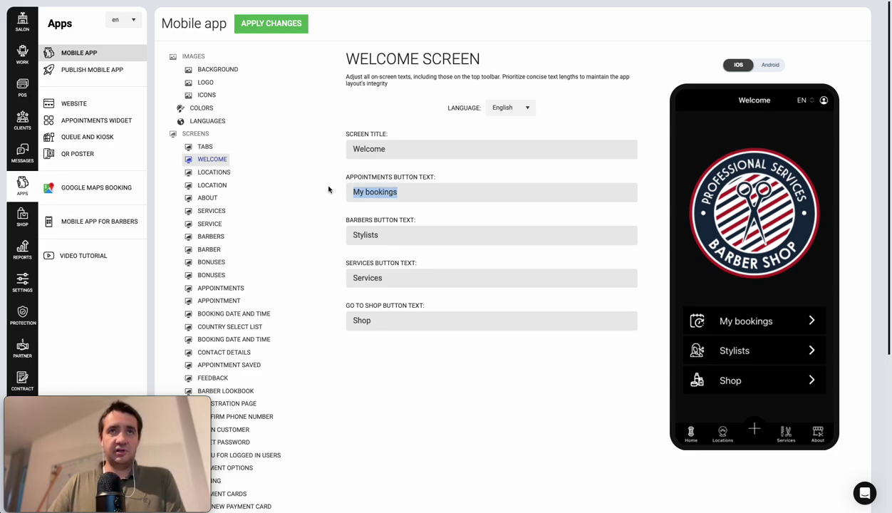
{"action": "type", "text": "Appointments"}
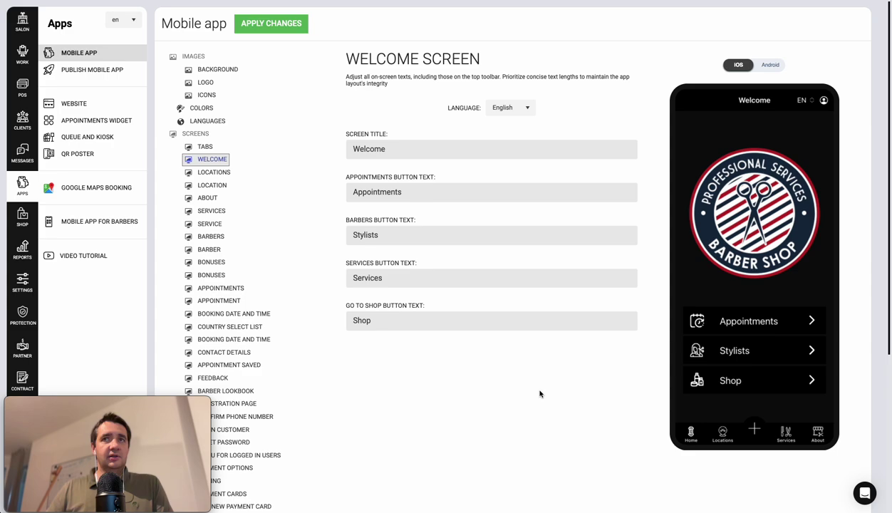
{"action": "scroll", "coordinate": [446, 305], "scroll_direction": "down", "scroll_amount": 1}
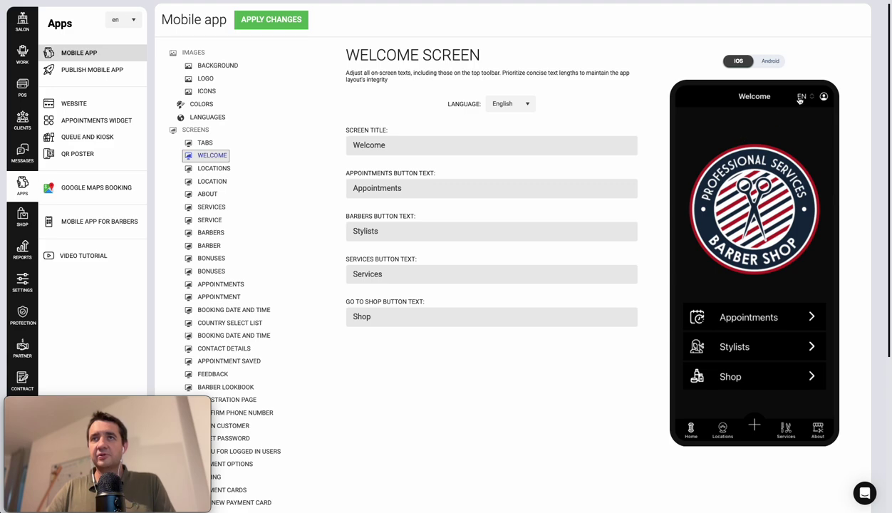
- Switch the Welcome Screen texts to German, showing Willkommen, Ernennungen, Barbiere, Dienstleistungen and Laden
{"action": "left_click", "coordinate": [521, 112]}
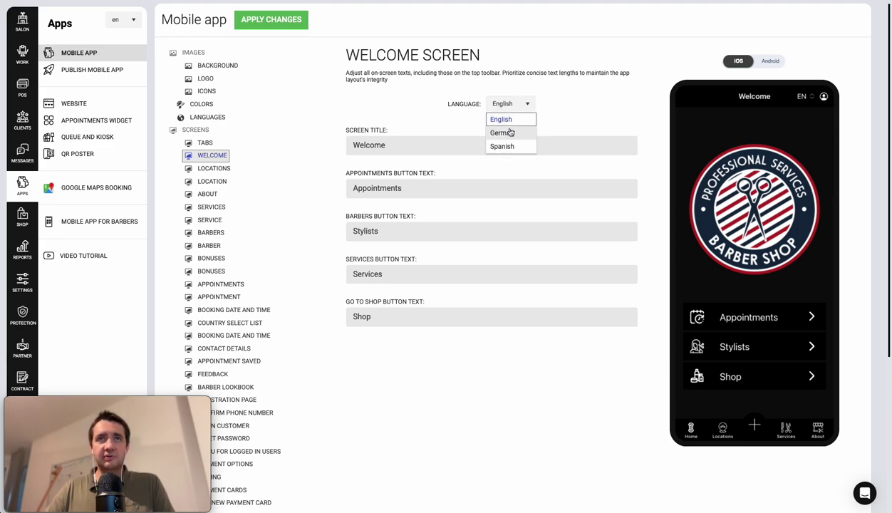
{"action": "left_click", "coordinate": [506, 130]}
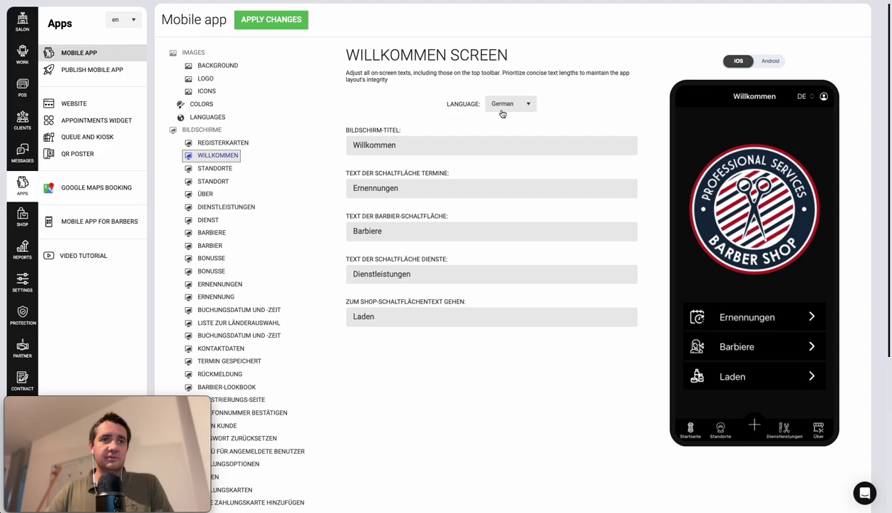
{"action": "scroll", "coordinate": [256, 271], "scroll_direction": "down", "scroll_amount": 5}
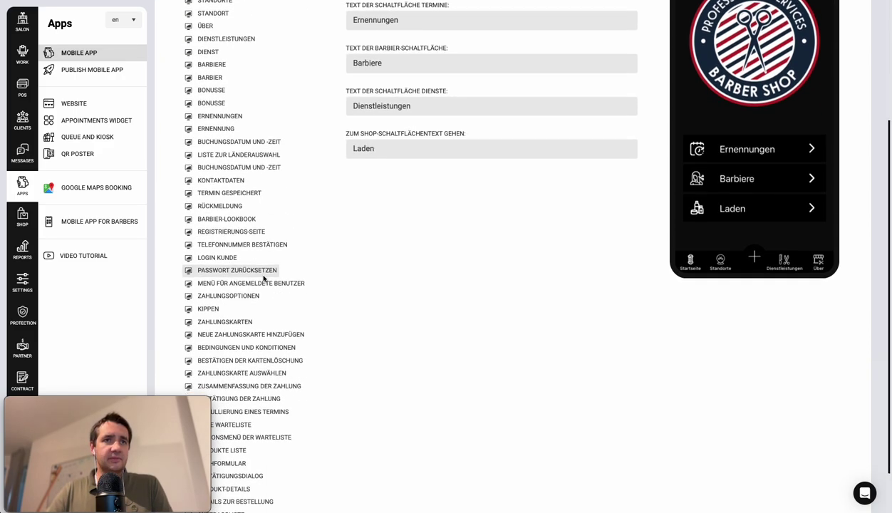
{"action": "scroll", "coordinate": [320, 318], "scroll_direction": "up", "scroll_amount": 5}
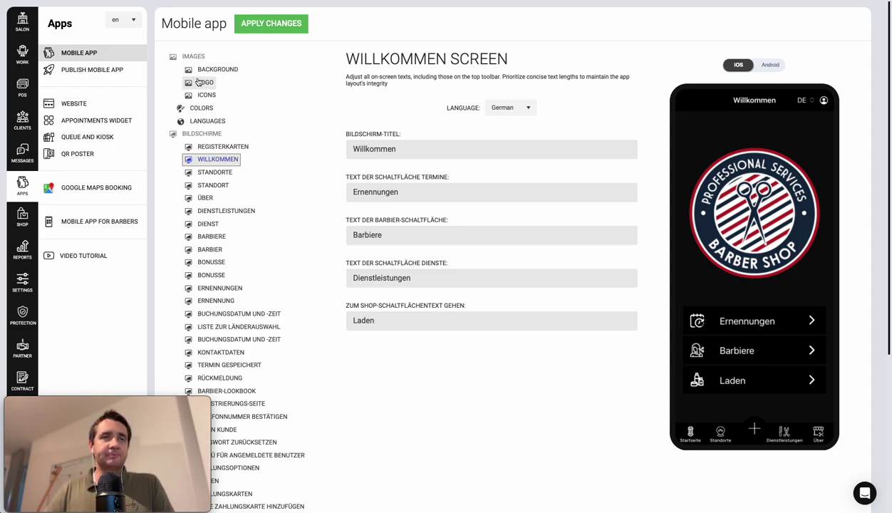
- Return to the App Background page and open the preview's language dropdown to choose EN
{"action": "left_click", "coordinate": [218, 71]}
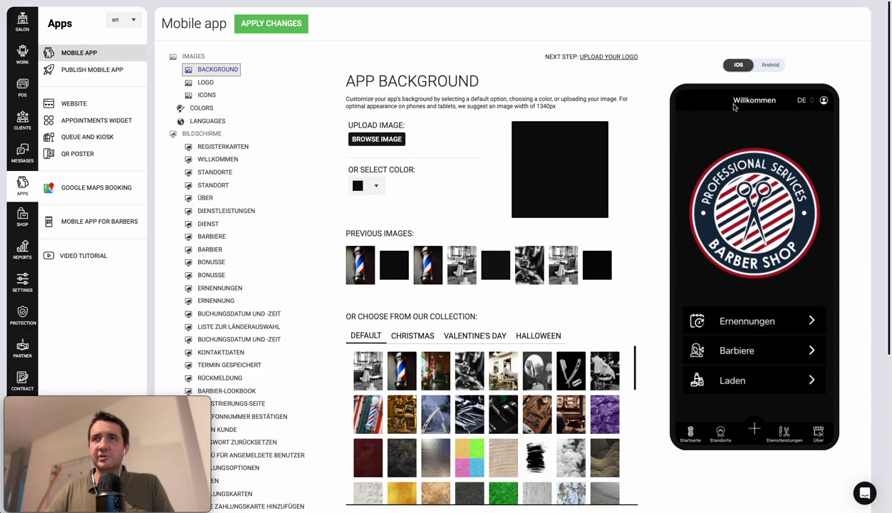
{"action": "left_click", "coordinate": [802, 99]}
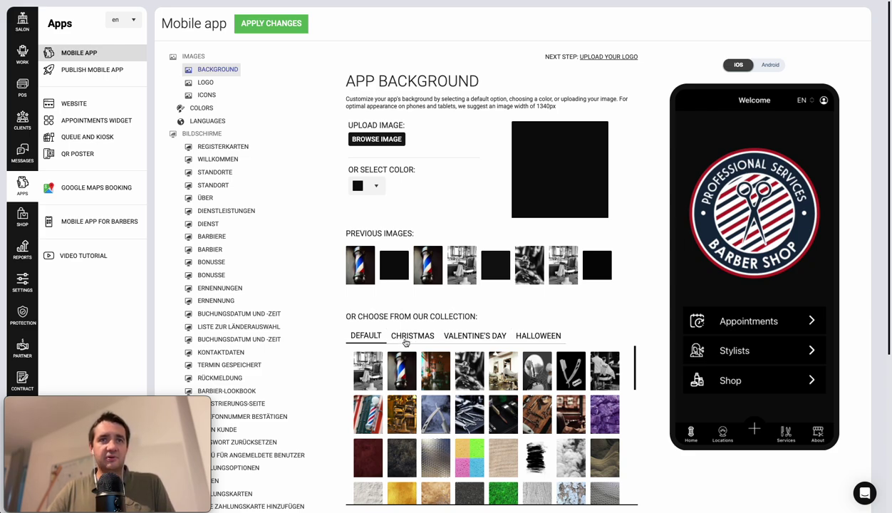
- Browse the Halloween background collection and try the jack-o'-lantern image as the background
{"action": "scroll", "coordinate": [484, 306], "scroll_direction": "down", "scroll_amount": 1}
{"action": "scroll", "coordinate": [543, 295], "scroll_direction": "down", "scroll_amount": 1}
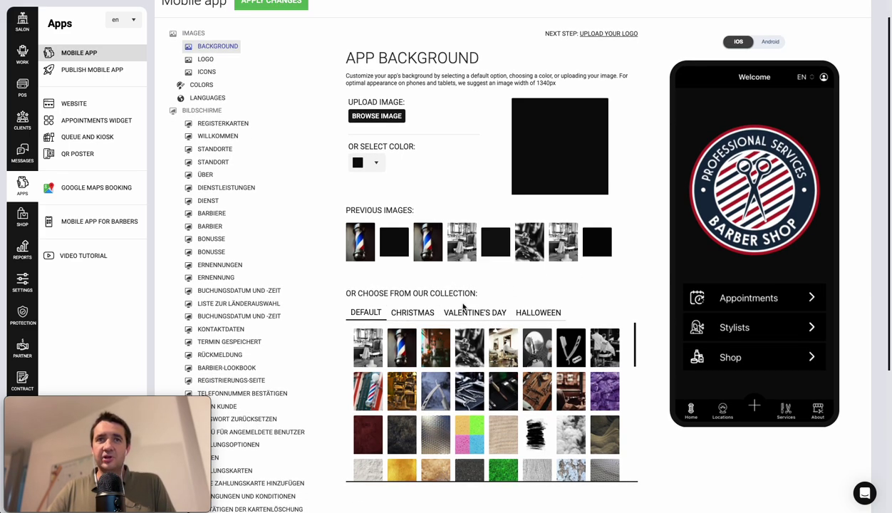
{"action": "left_click", "coordinate": [412, 307]}
{"action": "left_click", "coordinate": [534, 312]}
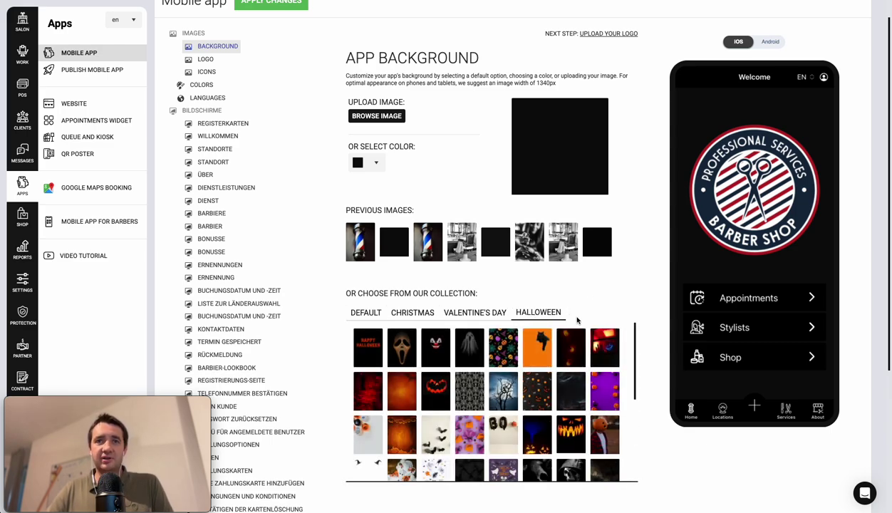
{"action": "scroll", "coordinate": [559, 413], "scroll_direction": "down", "scroll_amount": 1}
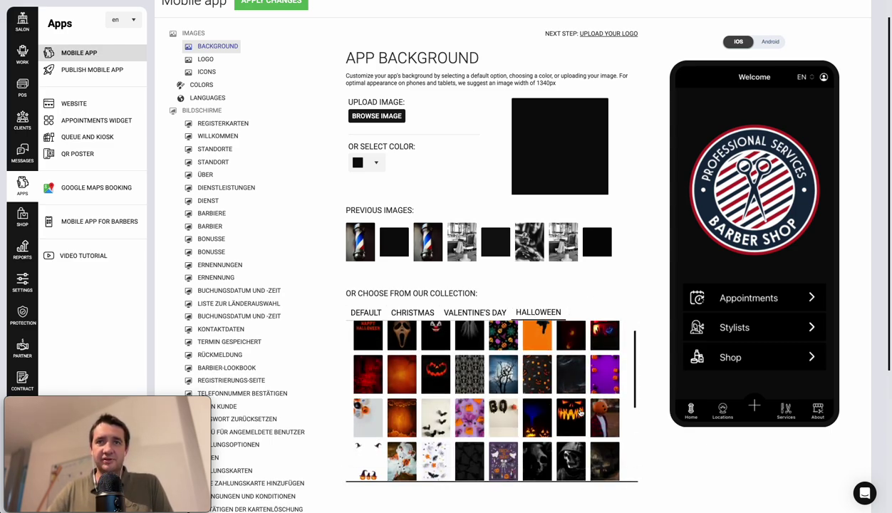
{"action": "left_click", "coordinate": [574, 417]}
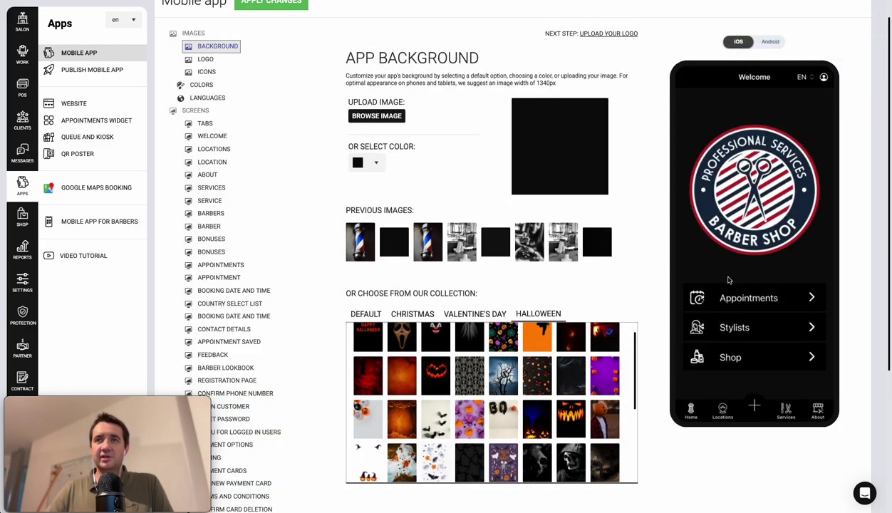
- Hide the current barbershop logo, then set the background to the orange bats image
{"action": "left_click", "coordinate": [209, 61]}
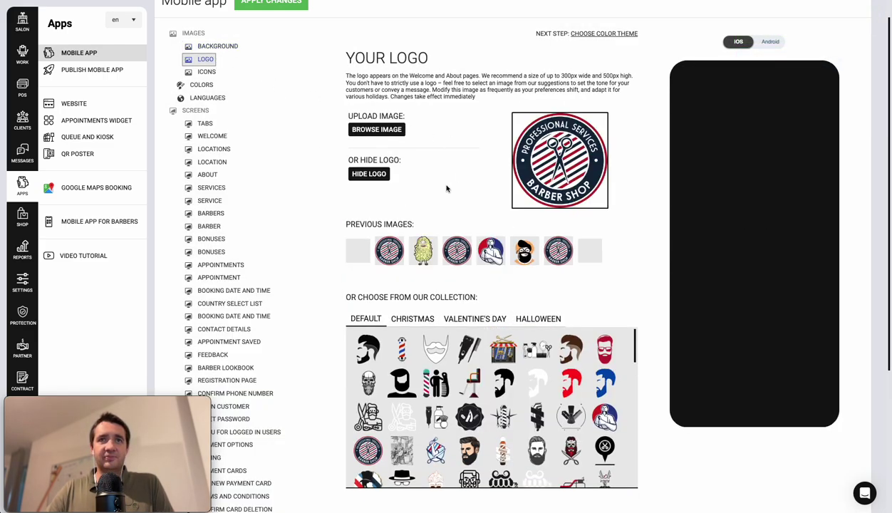
{"action": "left_click", "coordinate": [374, 176]}
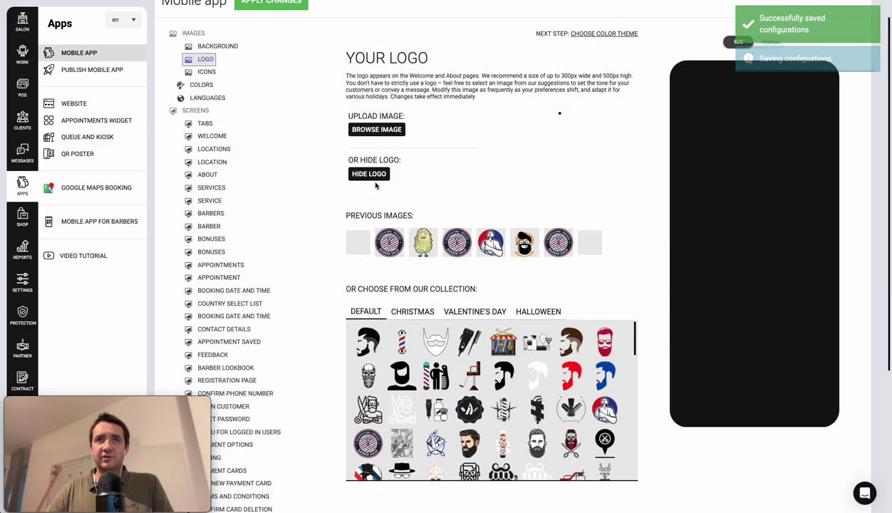
{"action": "left_click", "coordinate": [206, 72]}
{"action": "left_click", "coordinate": [216, 46]}
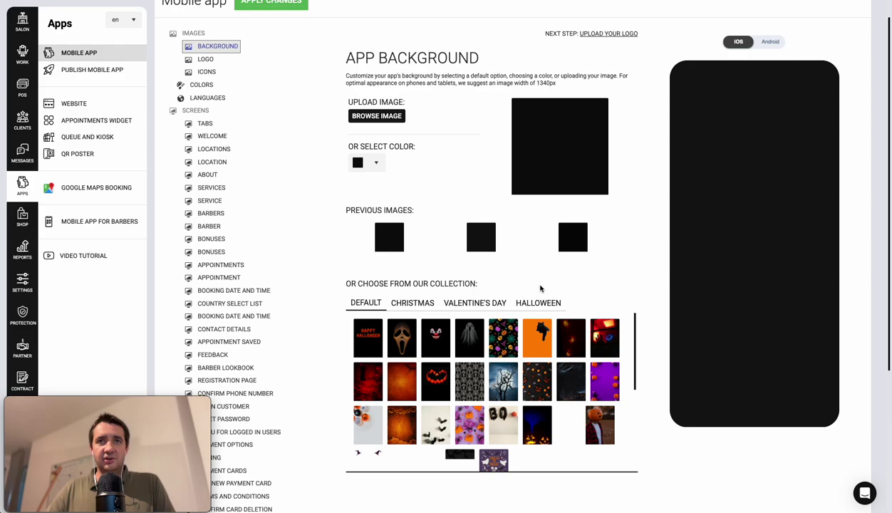
{"action": "left_click", "coordinate": [527, 356]}
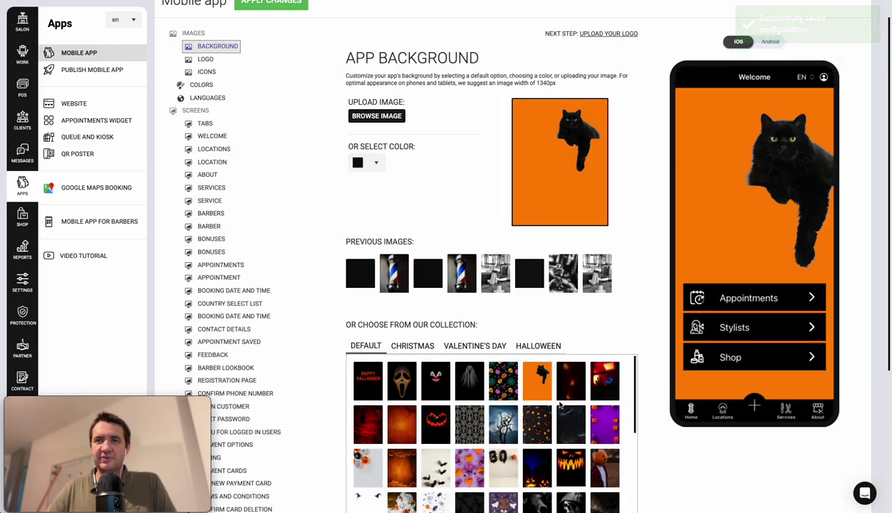
{"action": "scroll", "coordinate": [483, 391], "scroll_direction": "down", "scroll_amount": 2}
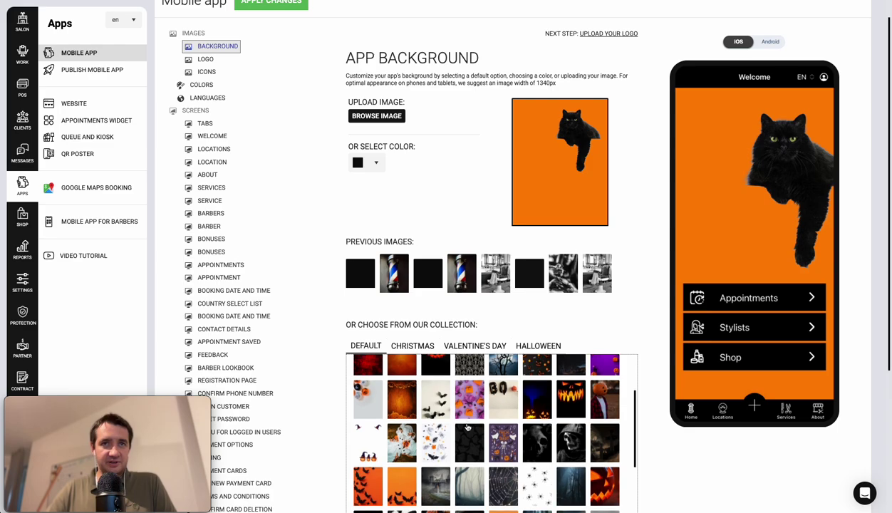
{"action": "left_click", "coordinate": [365, 481]}
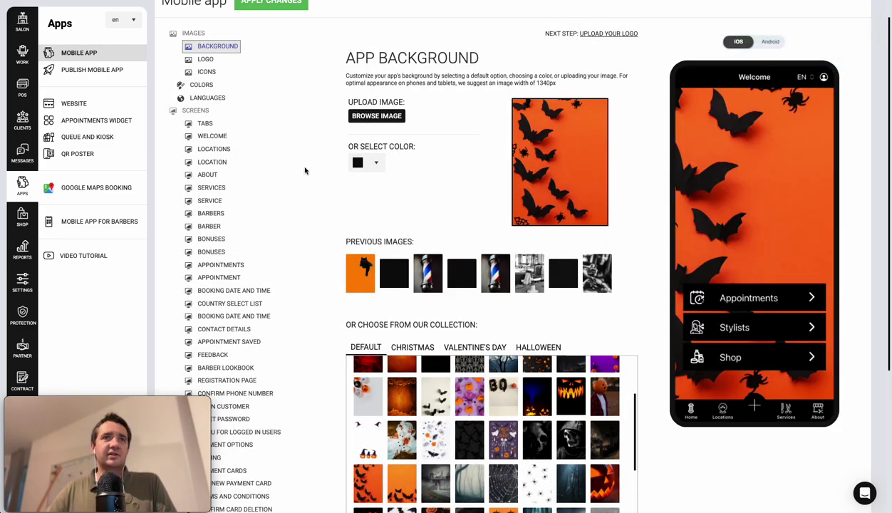
- From the Halloween logos, try the skull and jack-o'-lantern, then choose the HALLOWEEN lettering
{"action": "left_click", "coordinate": [204, 62]}
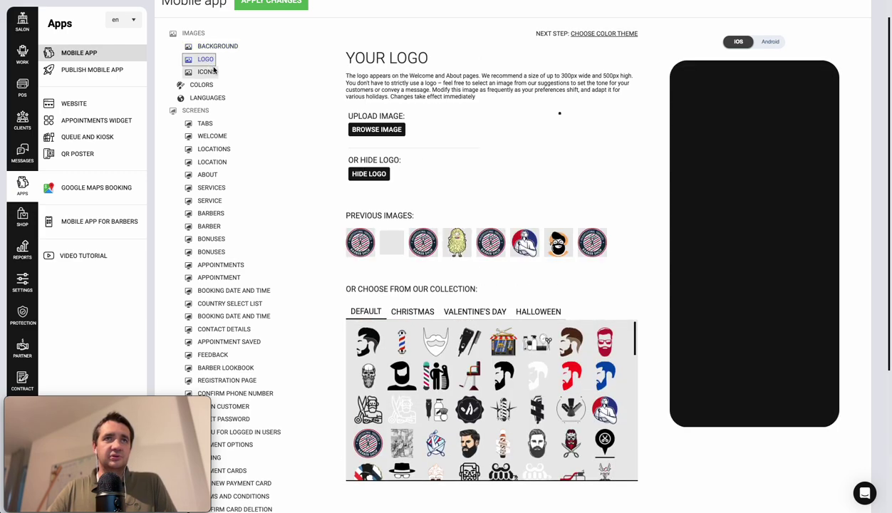
{"action": "left_click", "coordinate": [412, 313]}
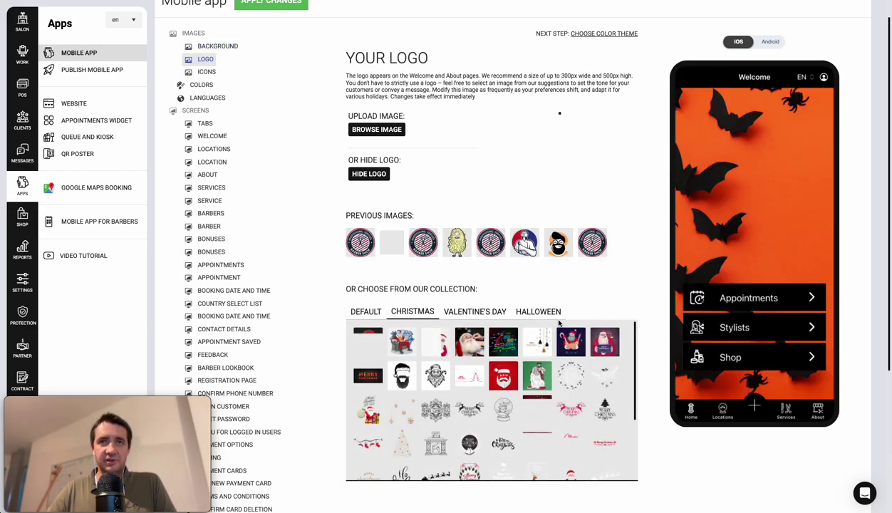
{"action": "left_click", "coordinate": [527, 312]}
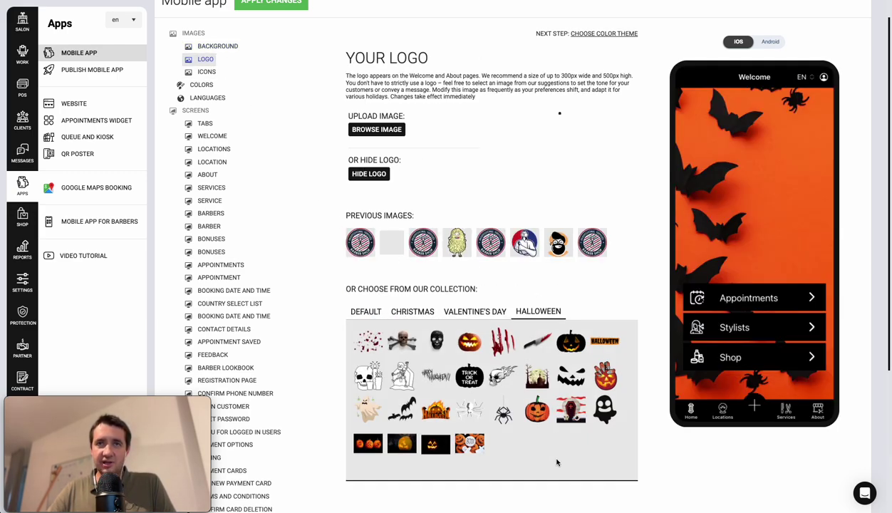
{"action": "left_click", "coordinate": [436, 340]}
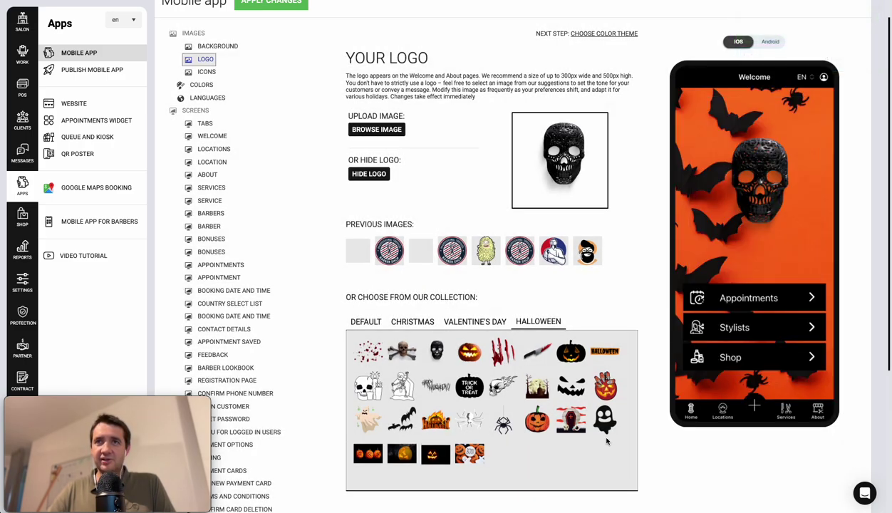
{"action": "left_click", "coordinate": [583, 352]}
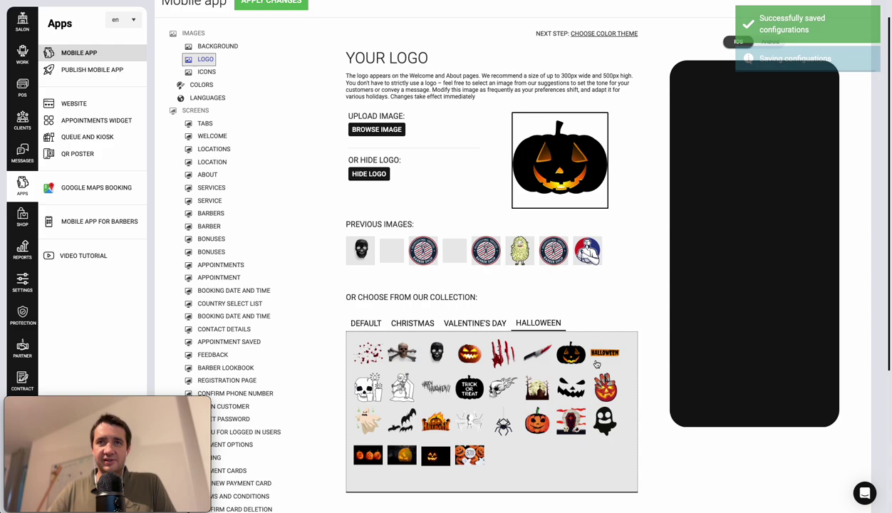
{"action": "left_click", "coordinate": [603, 355]}
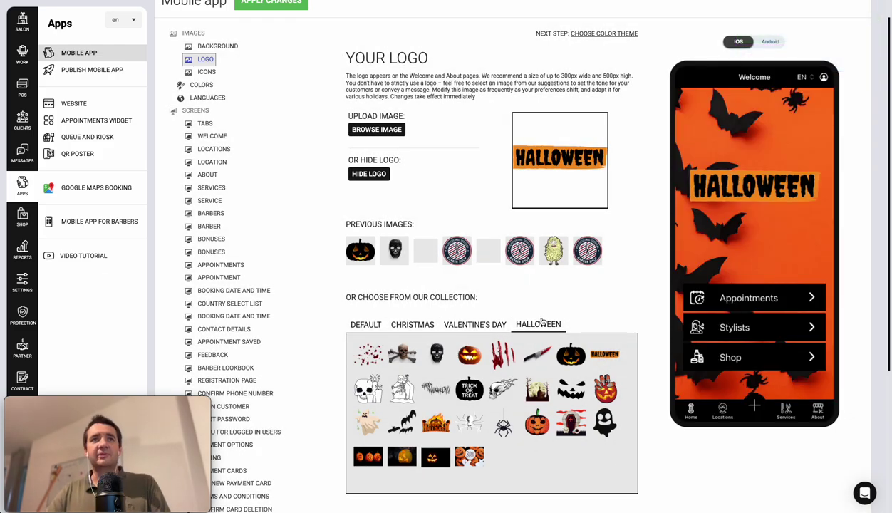
{"action": "scroll", "coordinate": [531, 315], "scroll_direction": "up", "scroll_amount": 1}
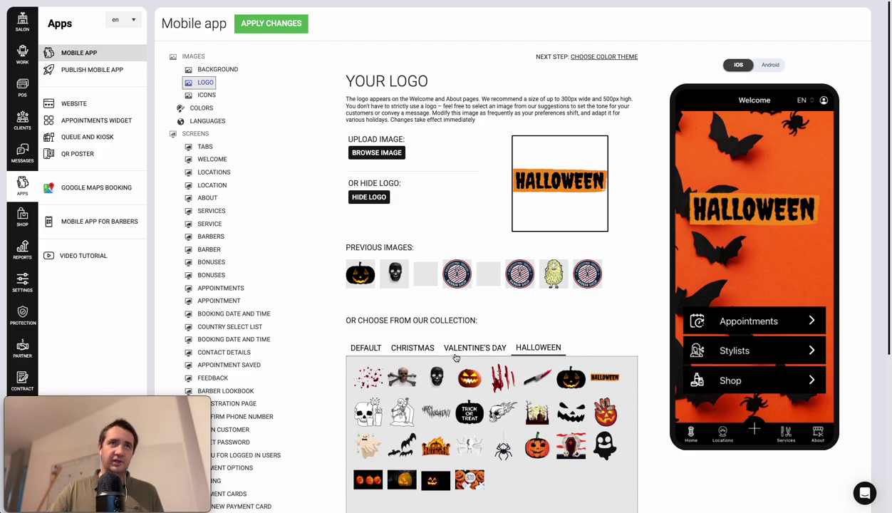
- Go to the Publish Mobile App page listing House 13 on iOS and Android
{"action": "left_click", "coordinate": [104, 74]}
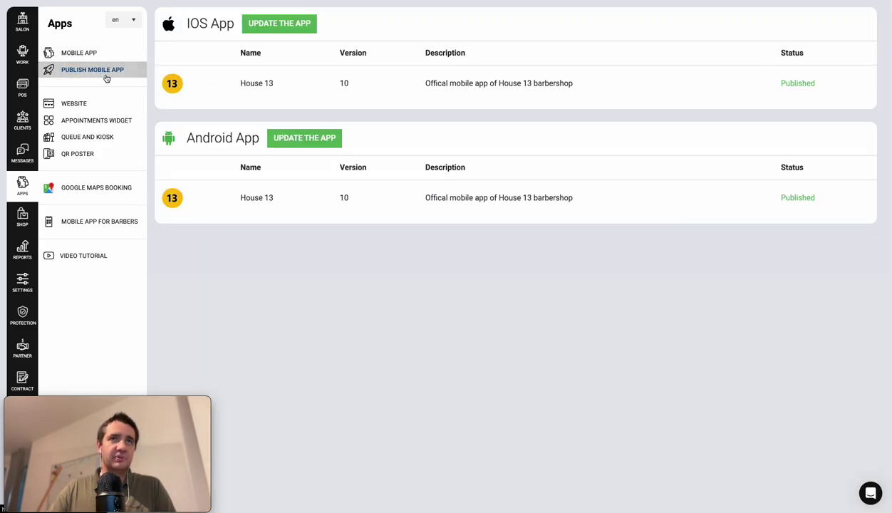
- Open the Info for Apple App Store panel for the House 13 iOS app
{"action": "left_click", "coordinate": [388, 89]}
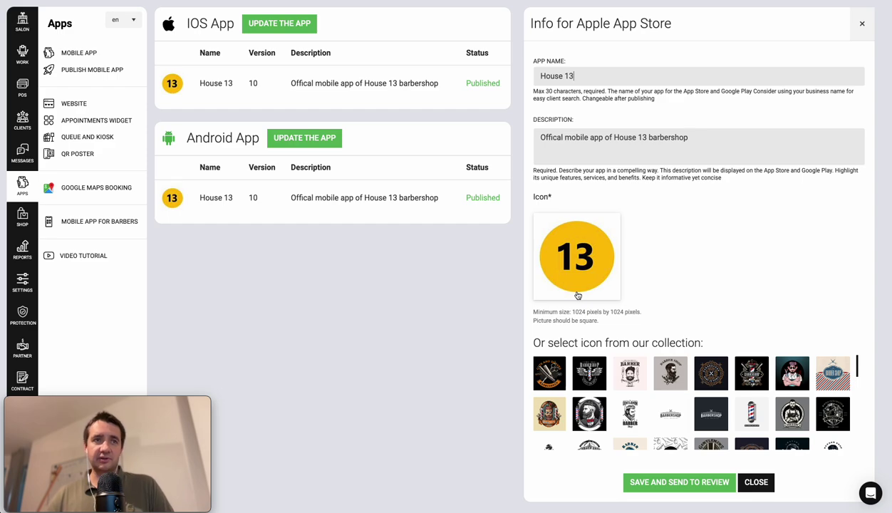
{"action": "scroll", "coordinate": [574, 382], "scroll_direction": "down", "scroll_amount": 5}
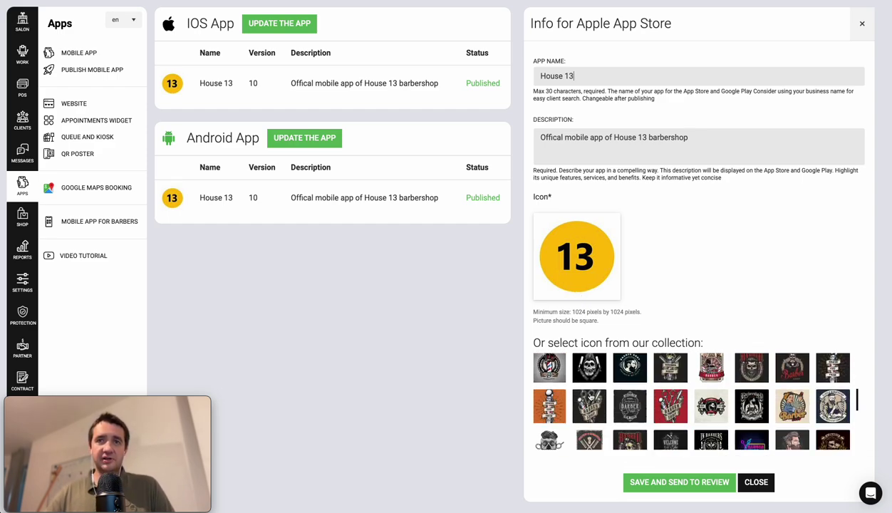
{"action": "scroll", "coordinate": [579, 385], "scroll_direction": "up", "scroll_amount": 5}
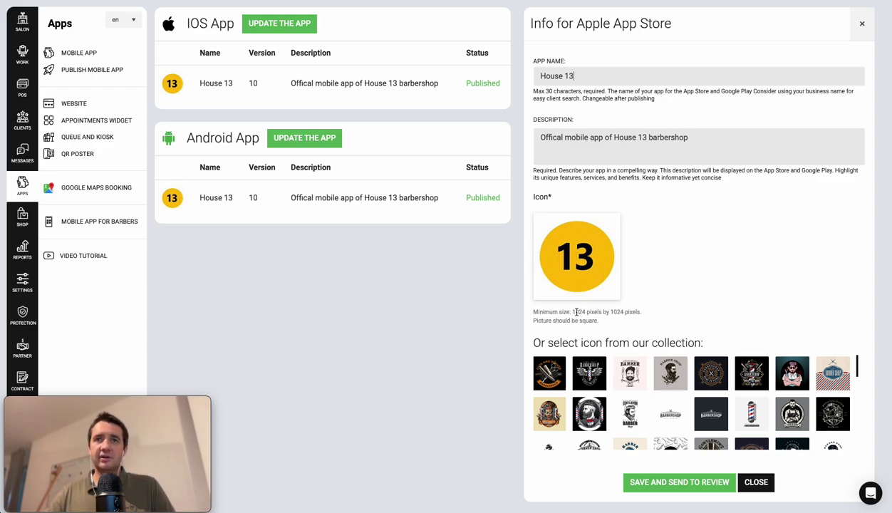
{"action": "left_click_drag", "start_coordinate": [576, 311], "coordinate": [633, 312]}
{"action": "left_click", "coordinate": [633, 313]}
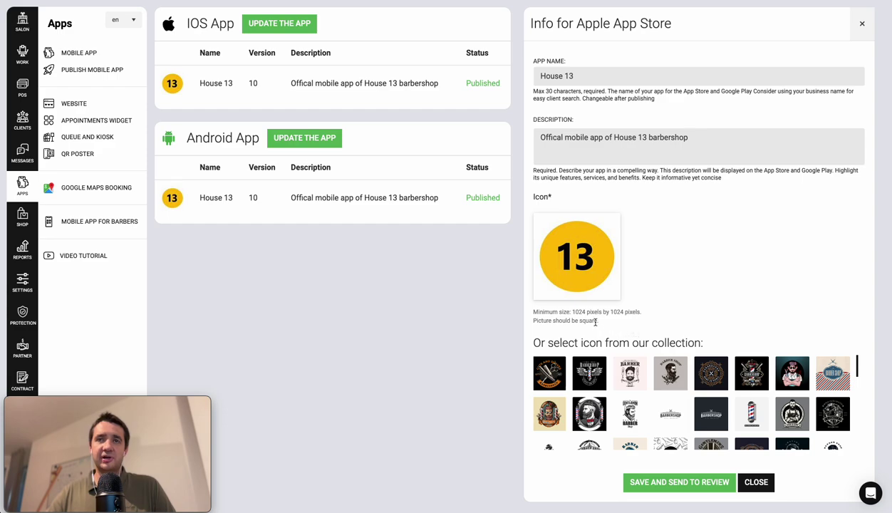